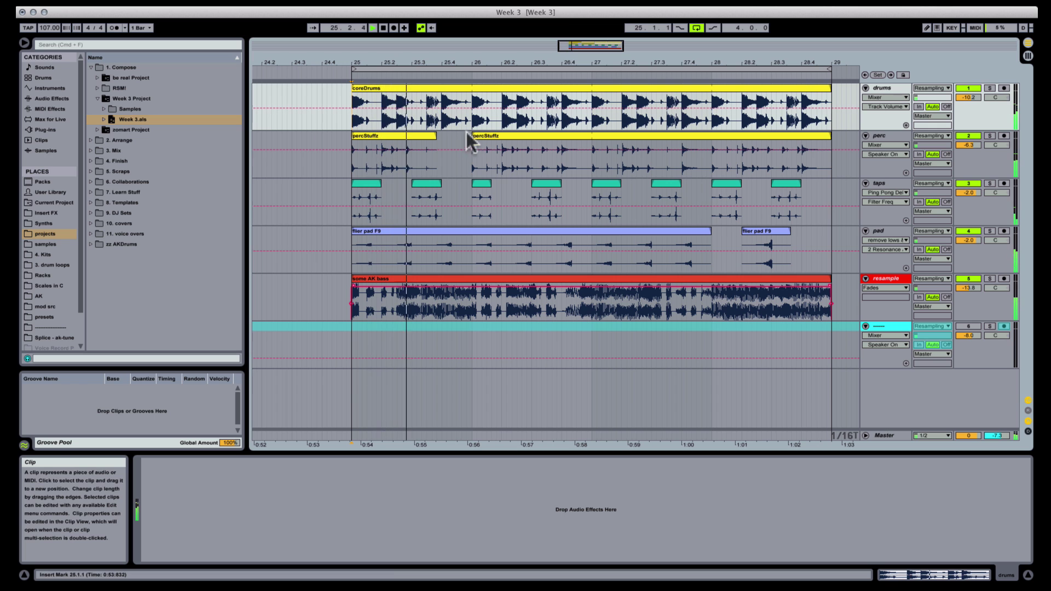
Compare the looping mix with the resample track off and on, and solo that track with its bass clip selected.
click(968, 279)
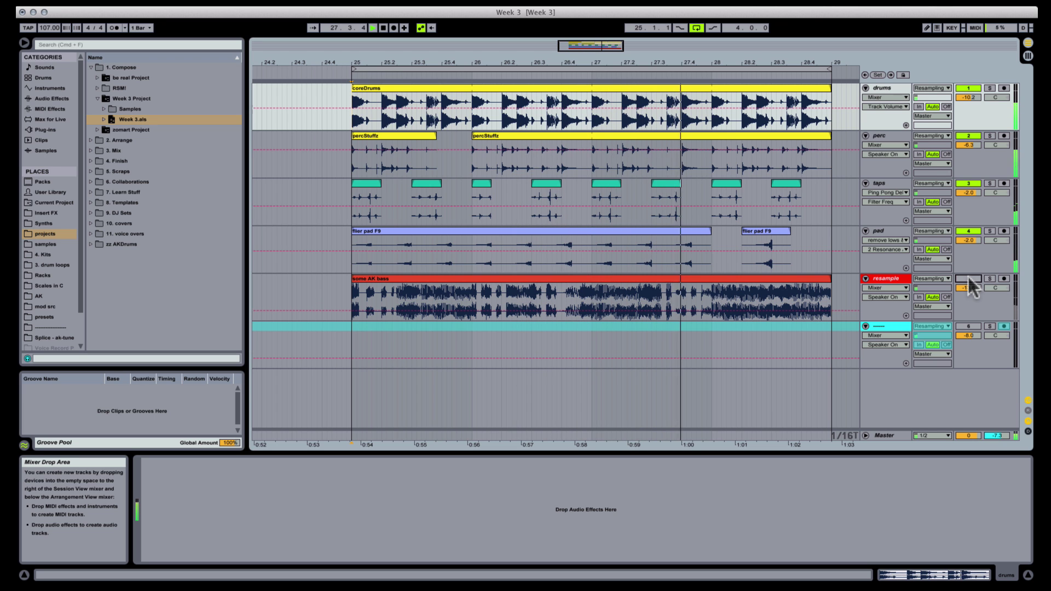
click(968, 278)
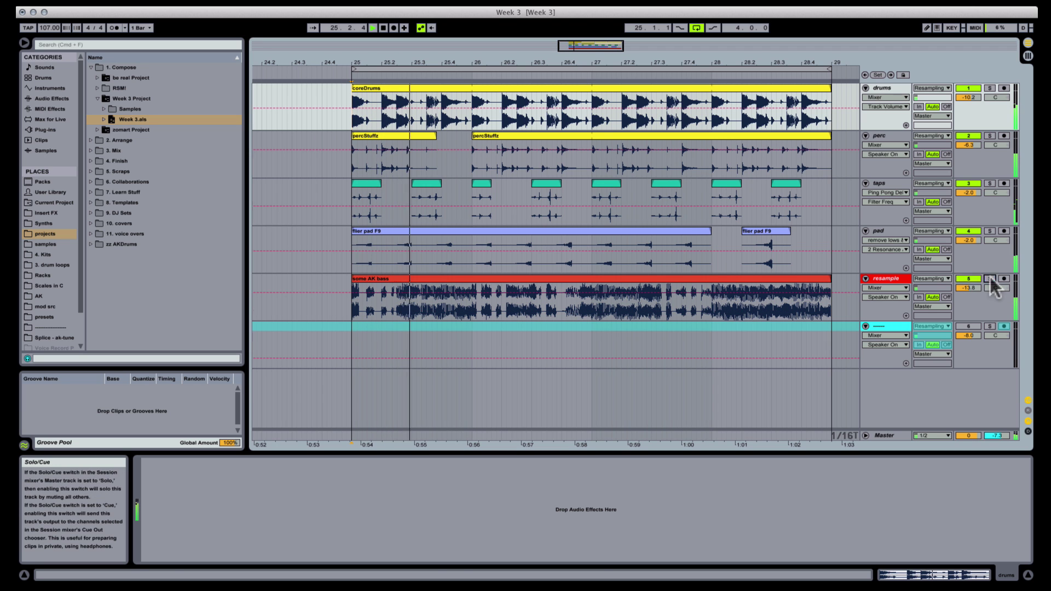
click(990, 278)
click(708, 283)
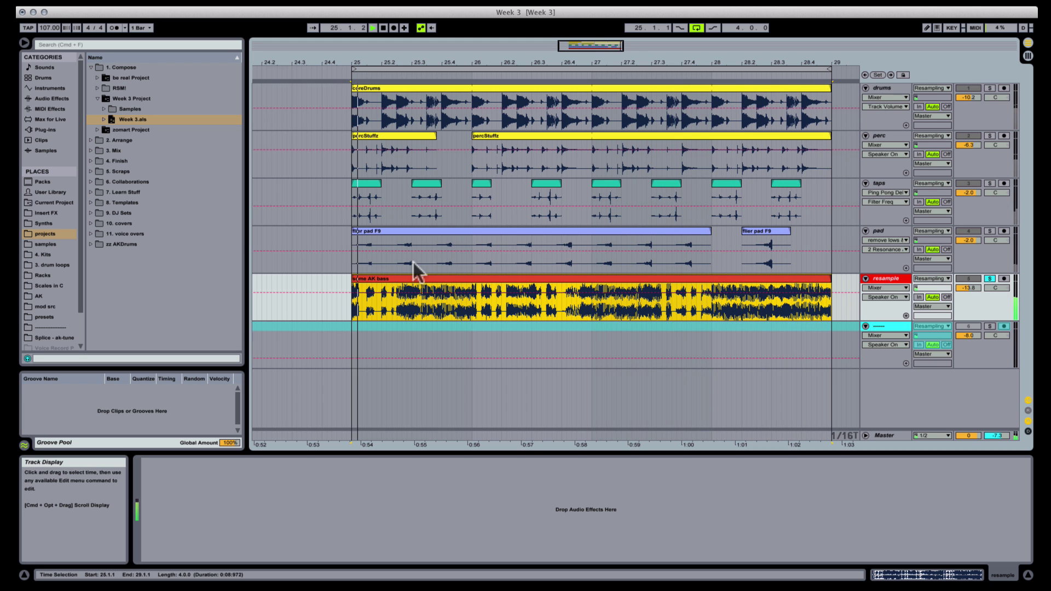
key(space)
Find the EQ Eight effect in the browser and load it onto the resample track.
click(871, 296)
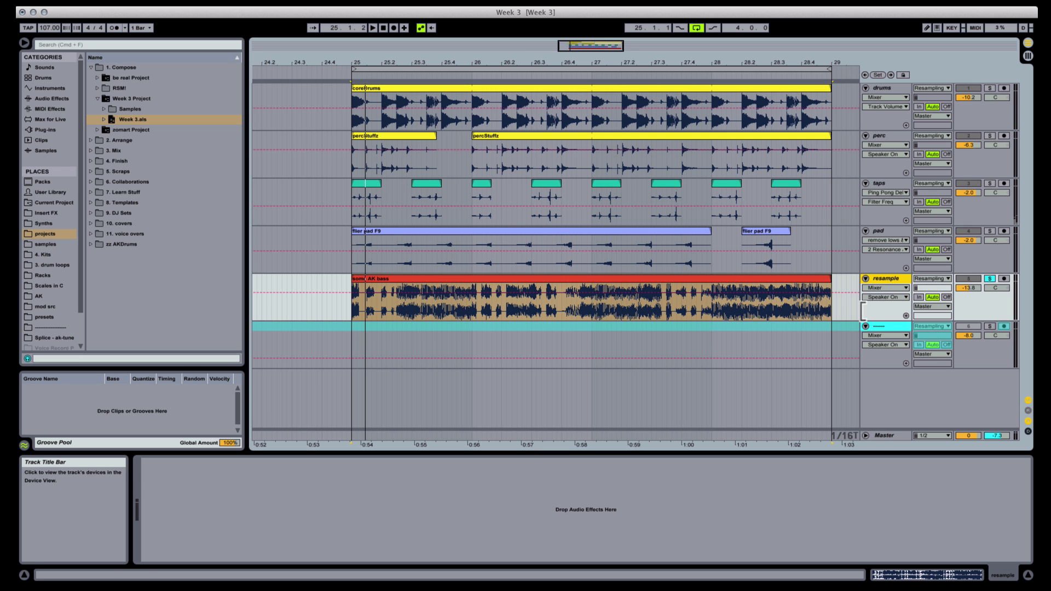
key(super+f)
text(eq)
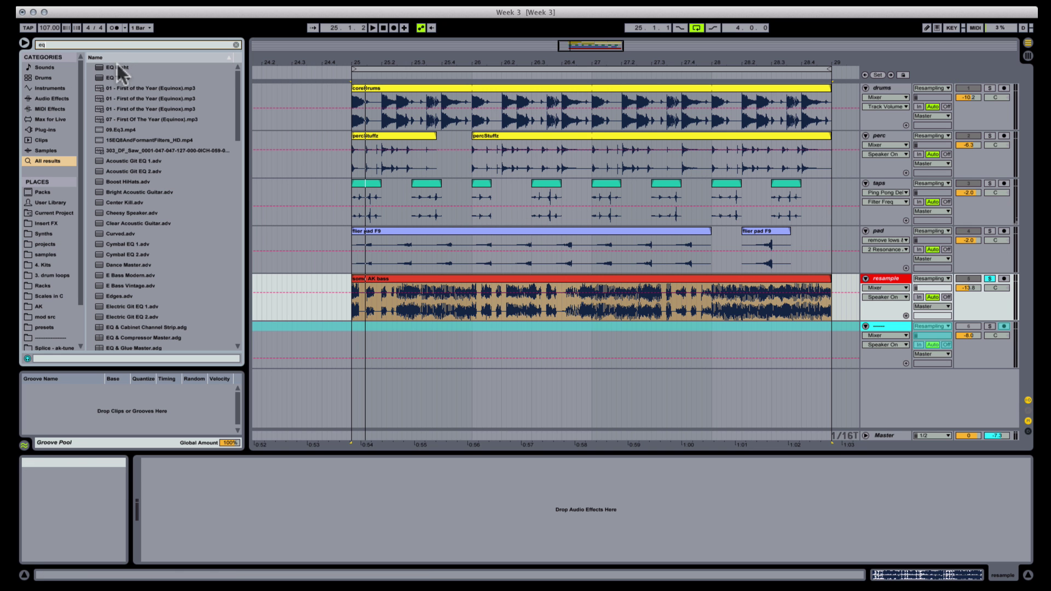
drag(246, 496, 235, 487)
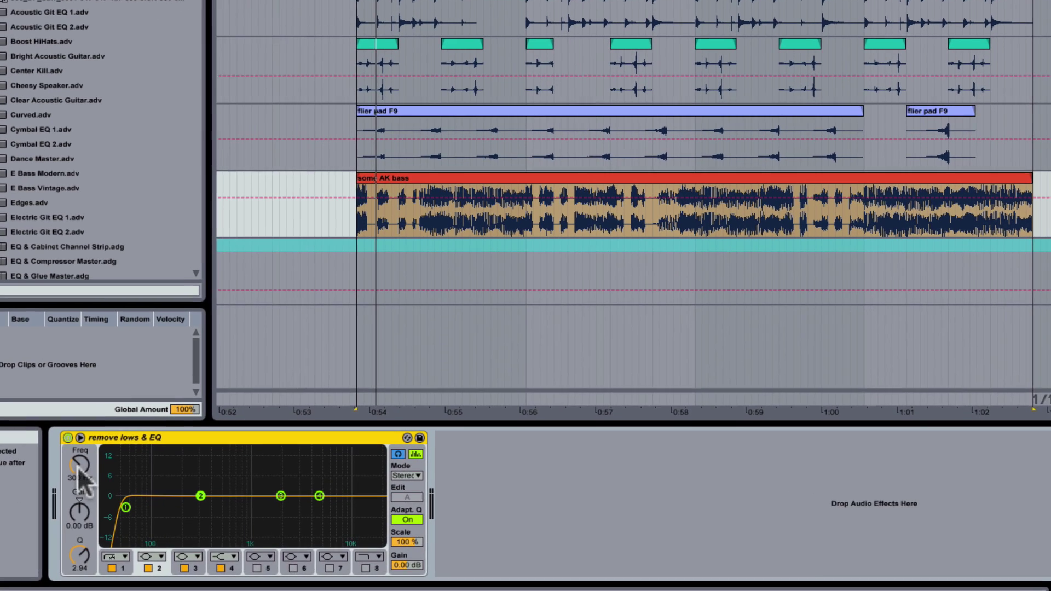
Change the EQ's band 1 to a steep low-pass filter at 192 Hz.
drag(78, 472, 77, 467)
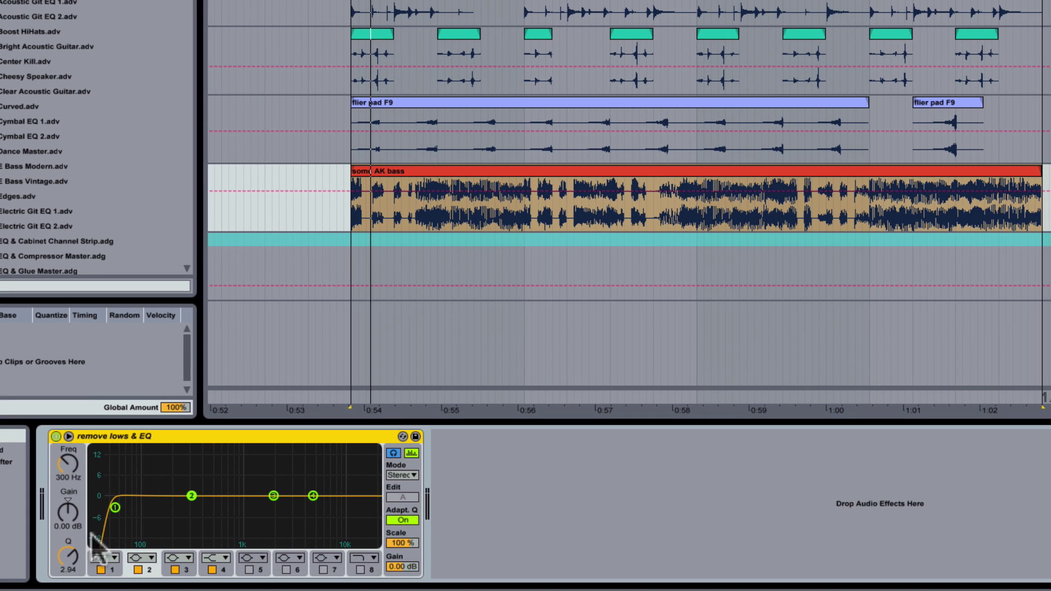
click(116, 557)
click(104, 546)
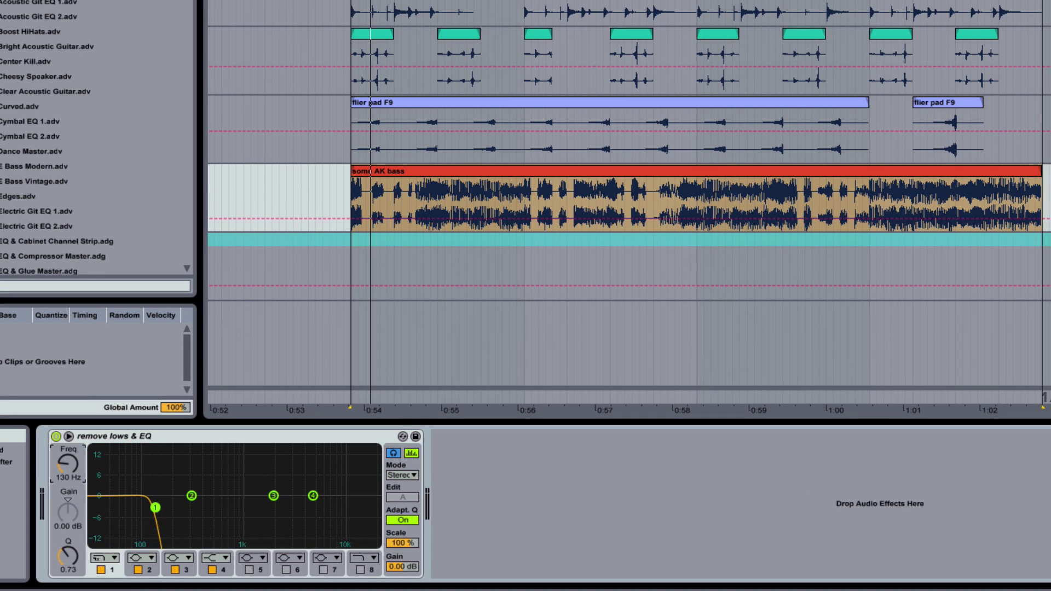
drag(155, 508, 173, 508)
Group the EQ into an Audio Effect Rack and duplicate its chain.
click(188, 436)
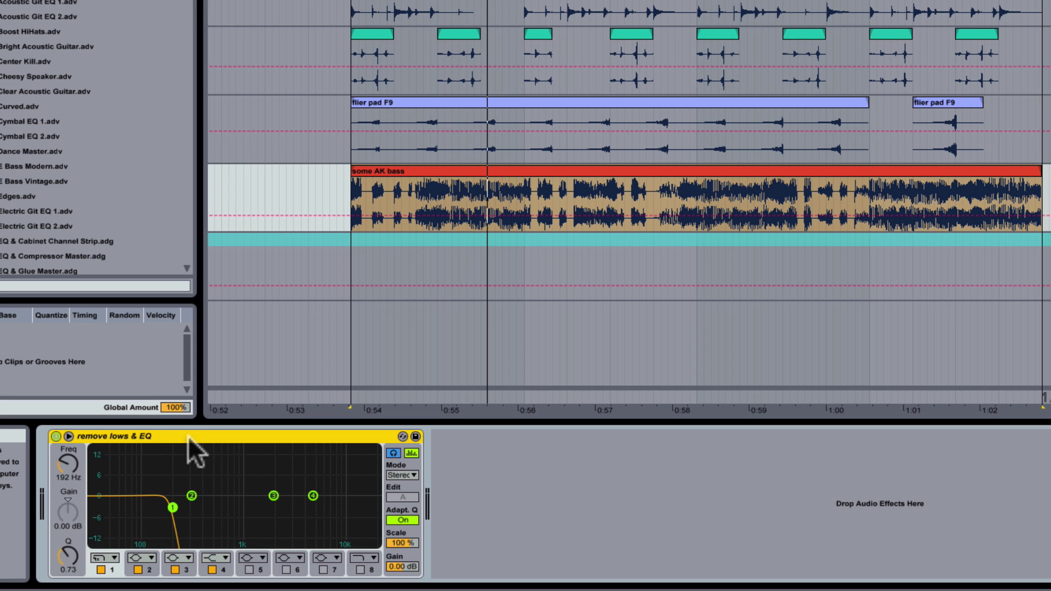
key(super+g)
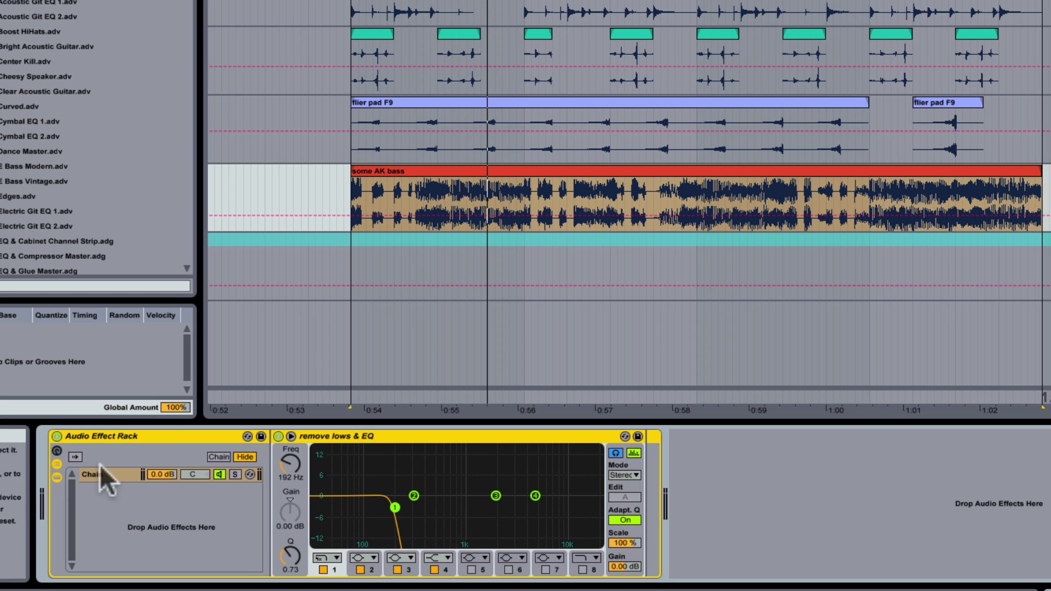
click(101, 471)
right_click(102, 474)
click(143, 340)
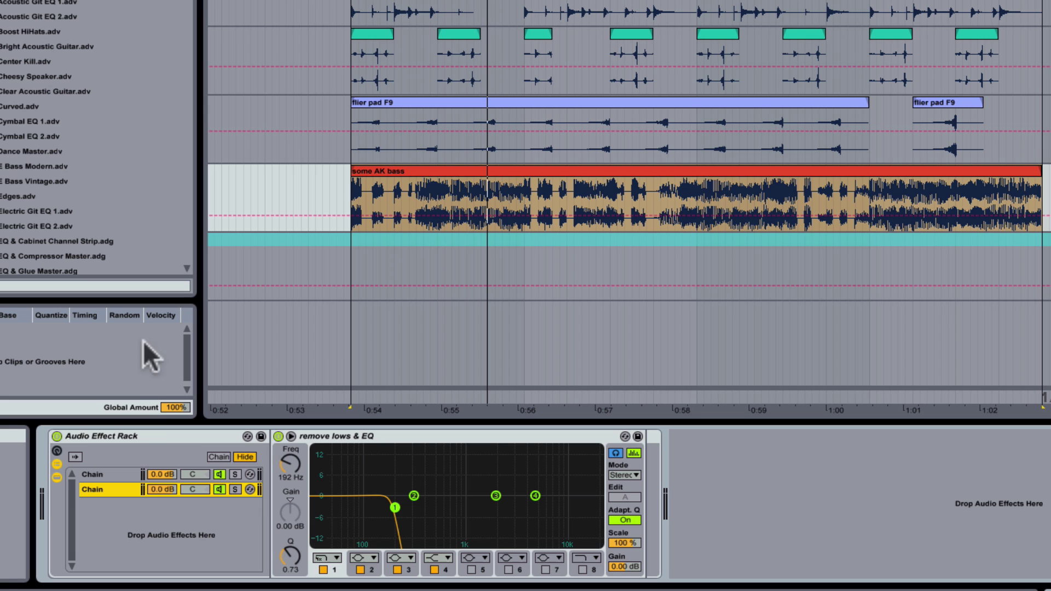
Switch band 1 of the duplicated chain's EQ to a steep low cut, and name the chains "lows" and "highs".
click(324, 557)
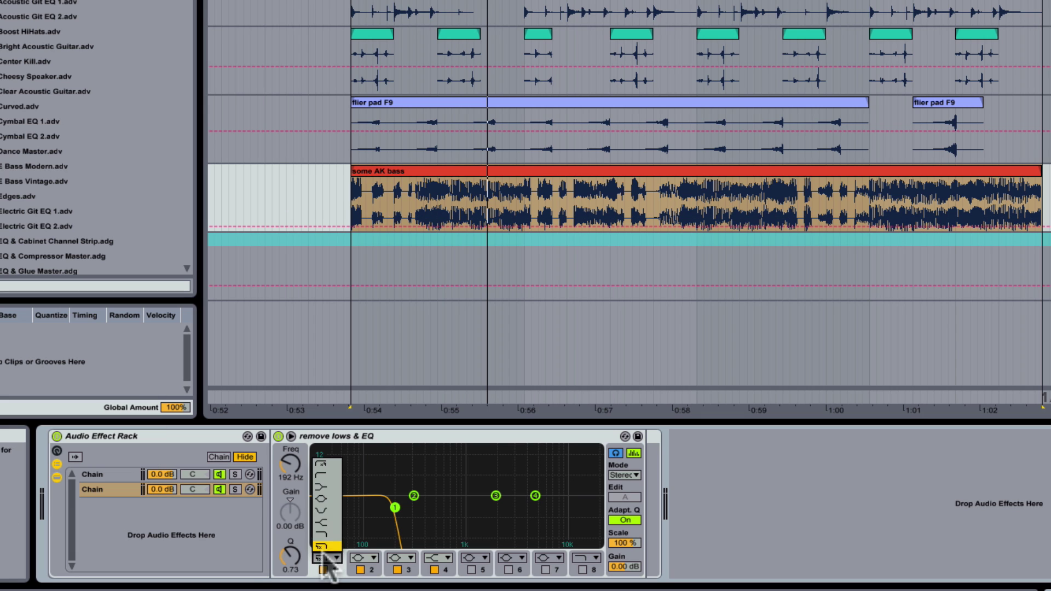
click(331, 467)
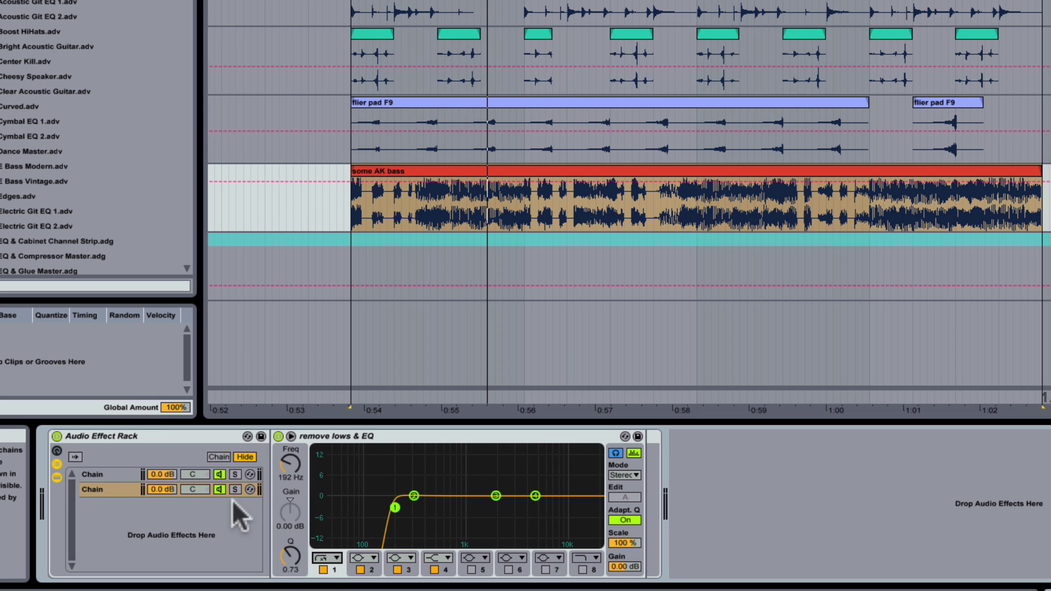
key(space)
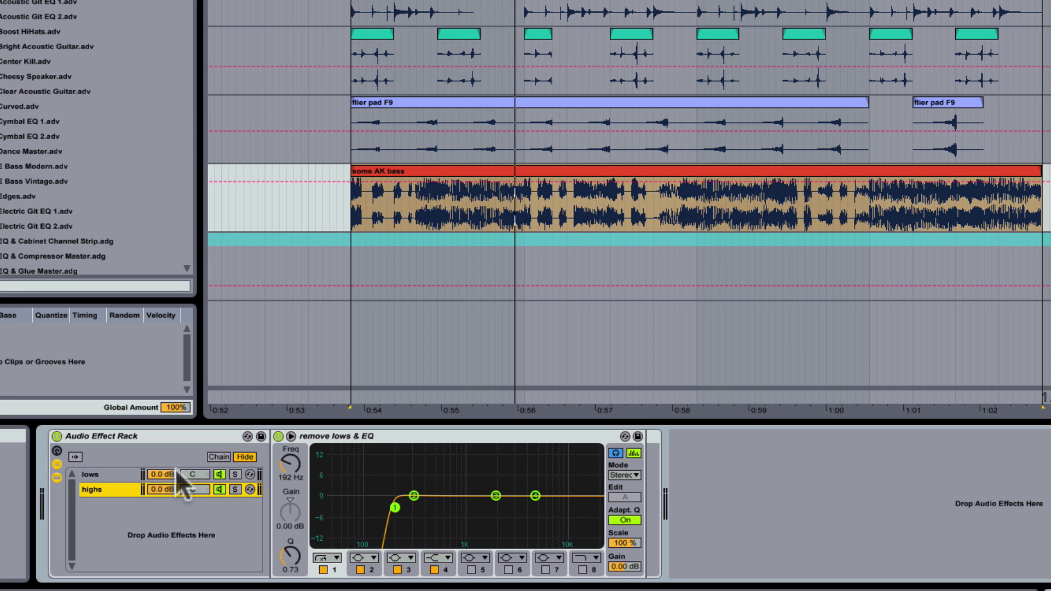
Audition the lows and highs chains separately by soloing each during playback, and stop with both chains active.
click(219, 489)
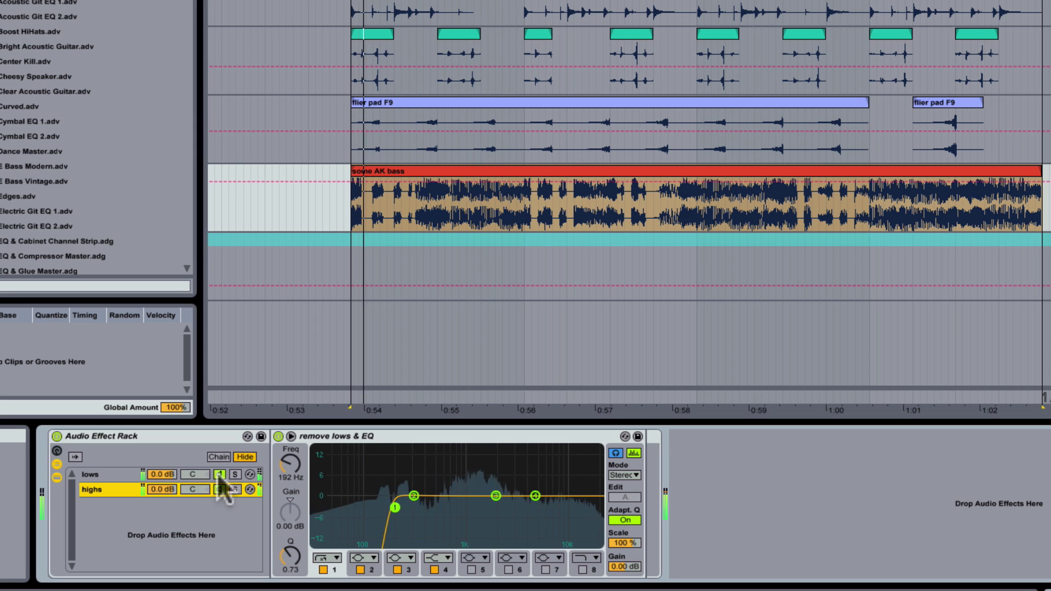
click(235, 474)
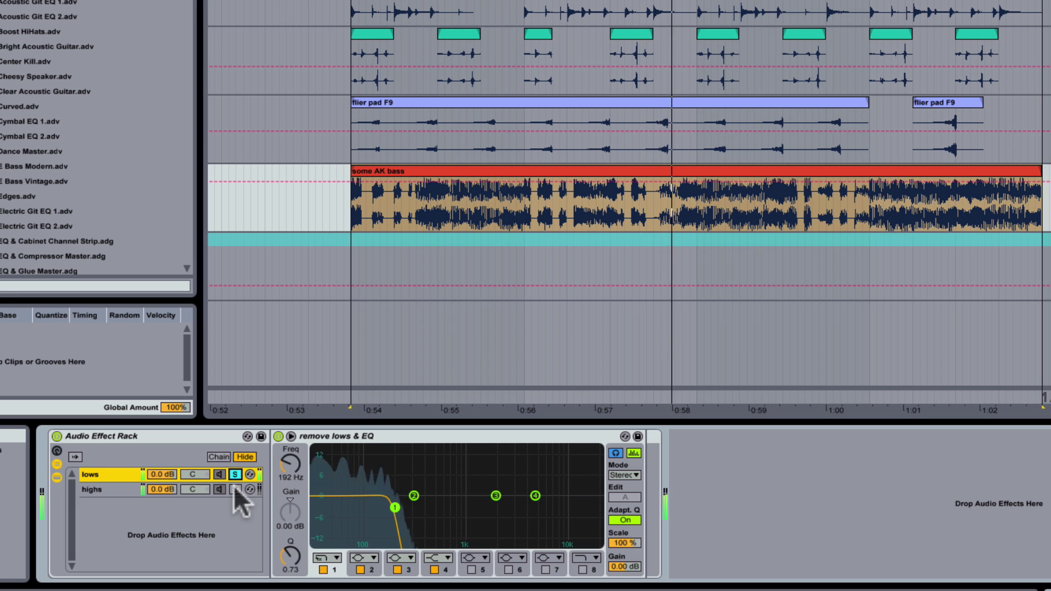
click(235, 489)
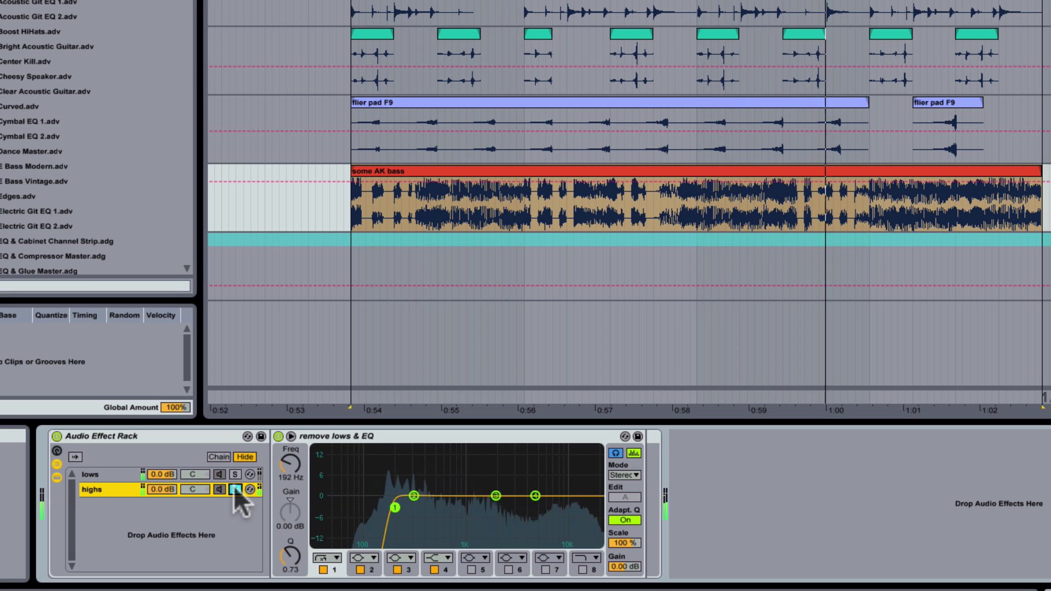
click(235, 489)
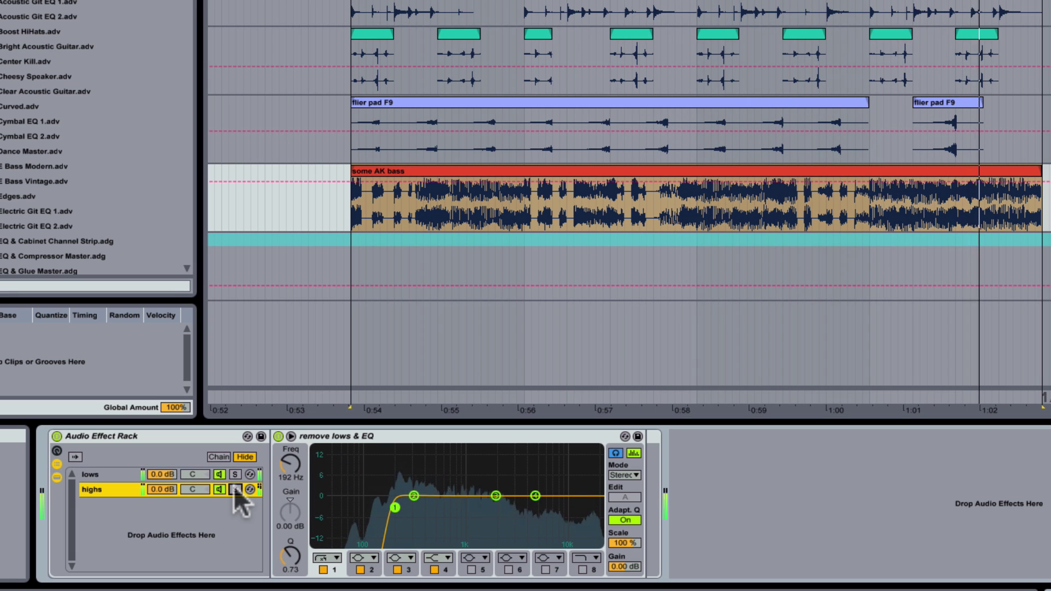
key(space)
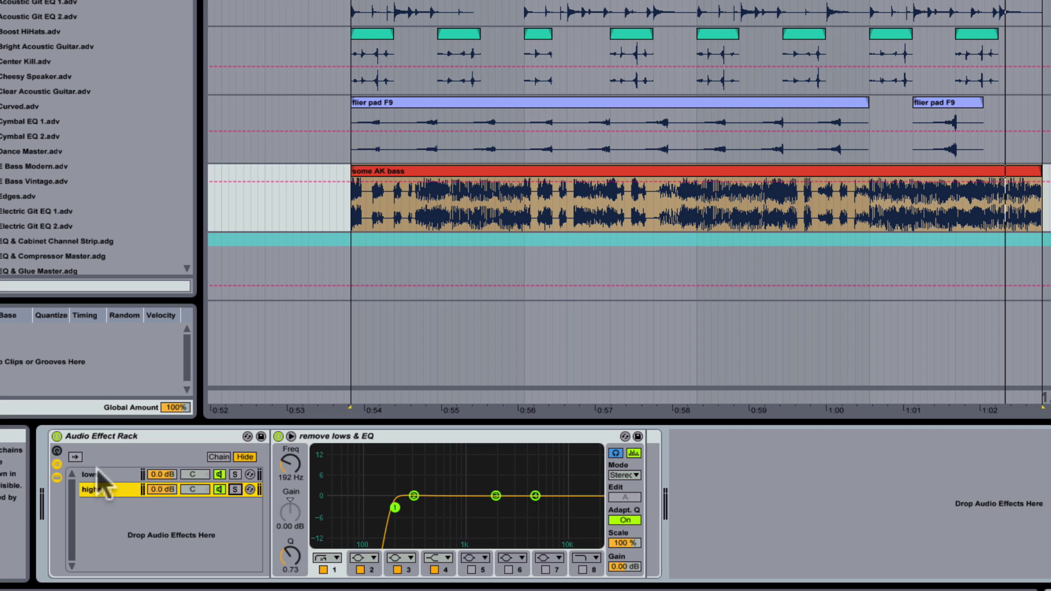
Map the band 1 frequency of both the lows and highs EQs to Macro 1 of the rack.
click(98, 474)
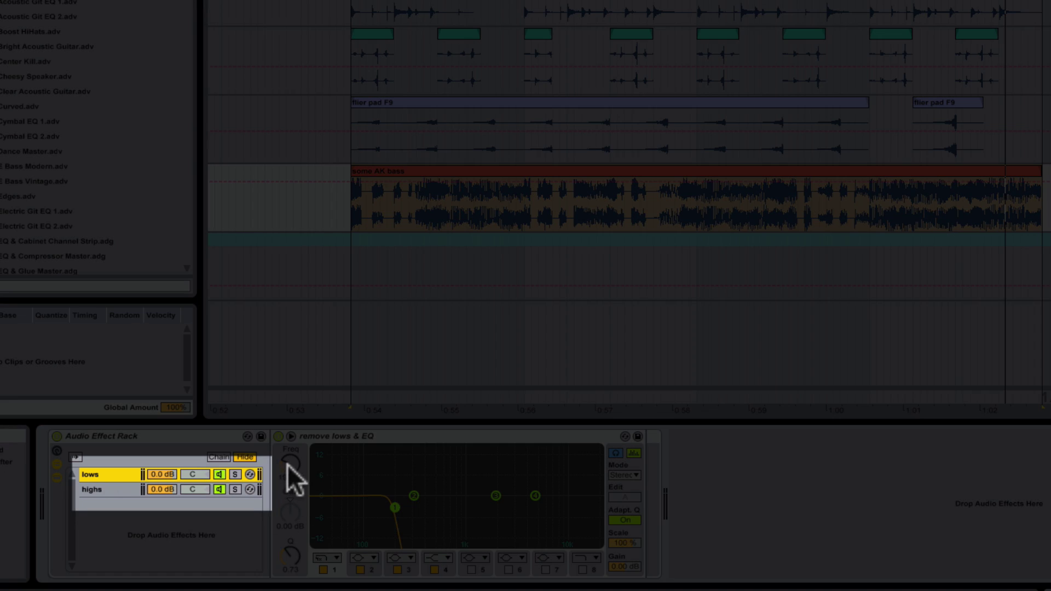
right_click(289, 466)
click(328, 375)
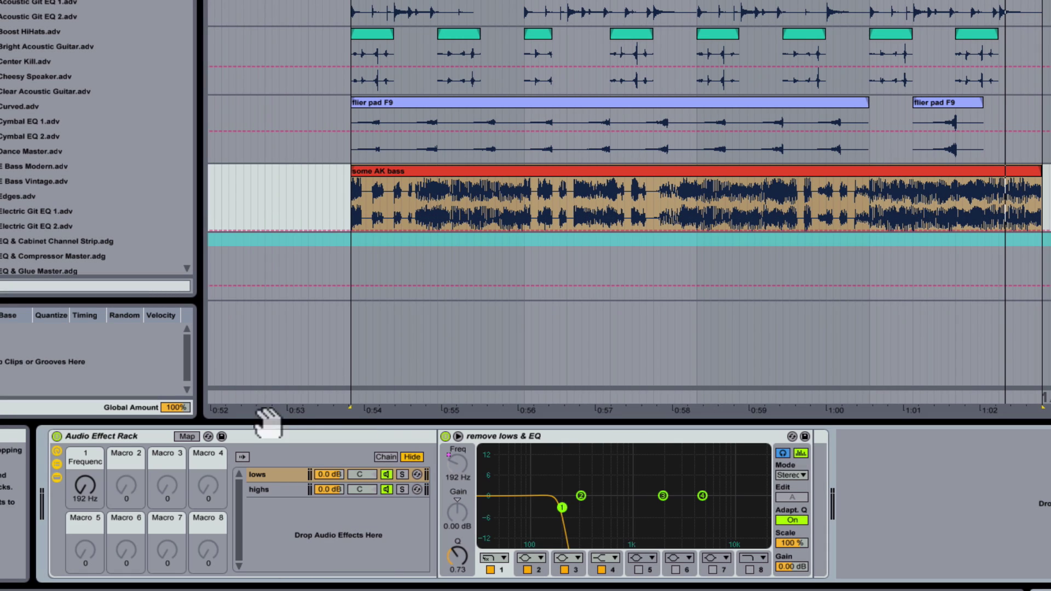
click(262, 489)
right_click(461, 466)
click(507, 373)
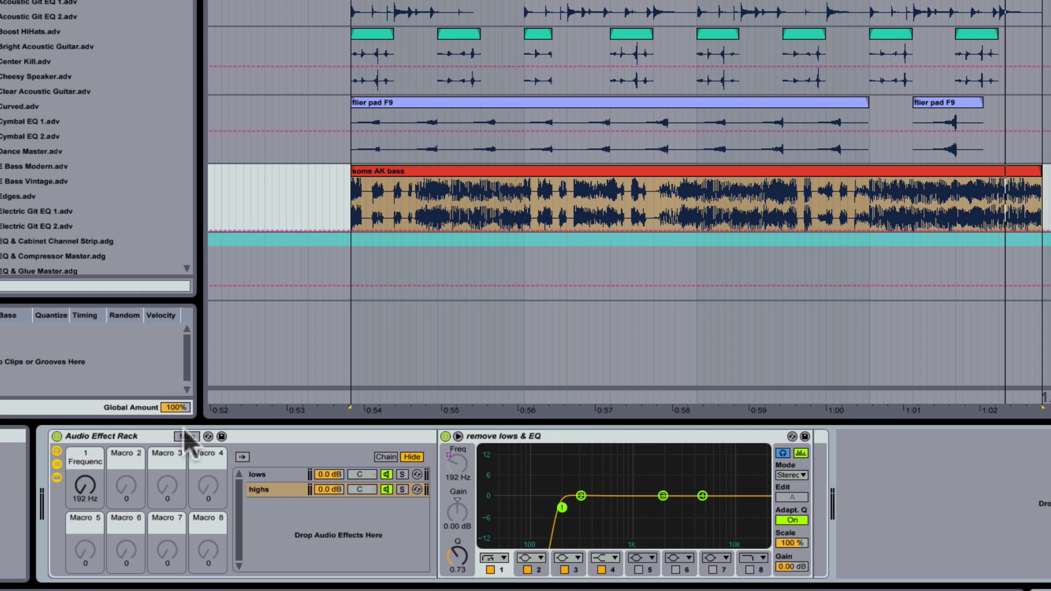
Set the Macro 1 mapping maximum to 338 Hz for both chains and leave macro mapping mode.
click(186, 437)
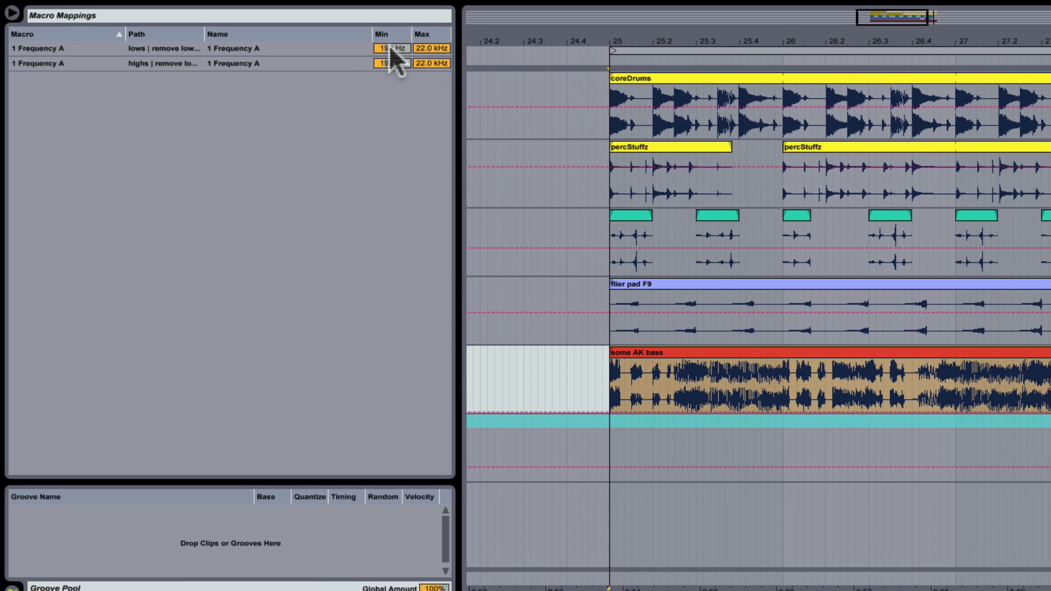
click(391, 48)
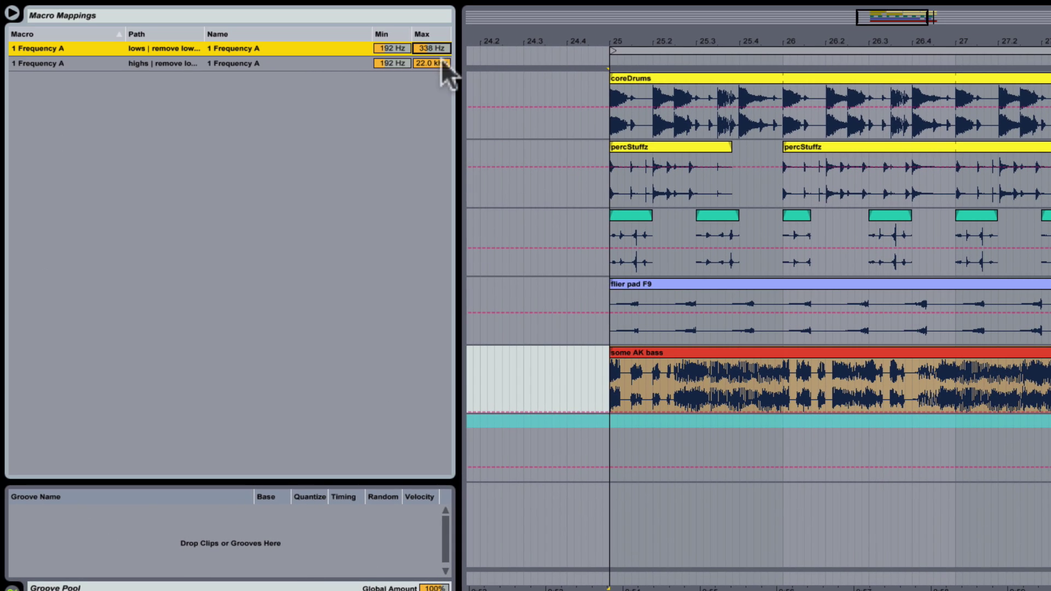
drag(443, 64, 442, 93)
text(3)
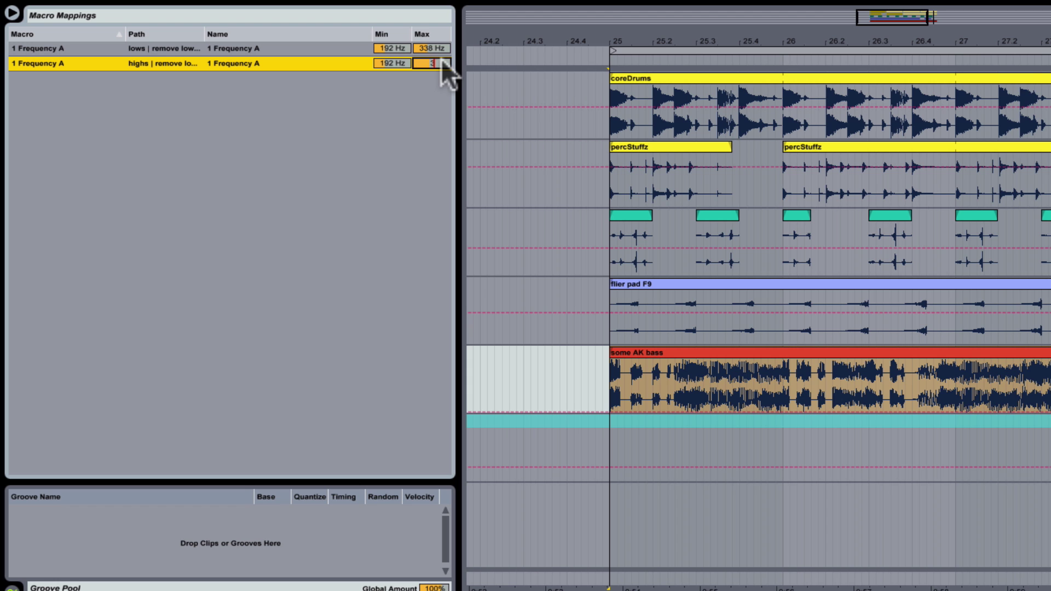
text(38)
key(Return)
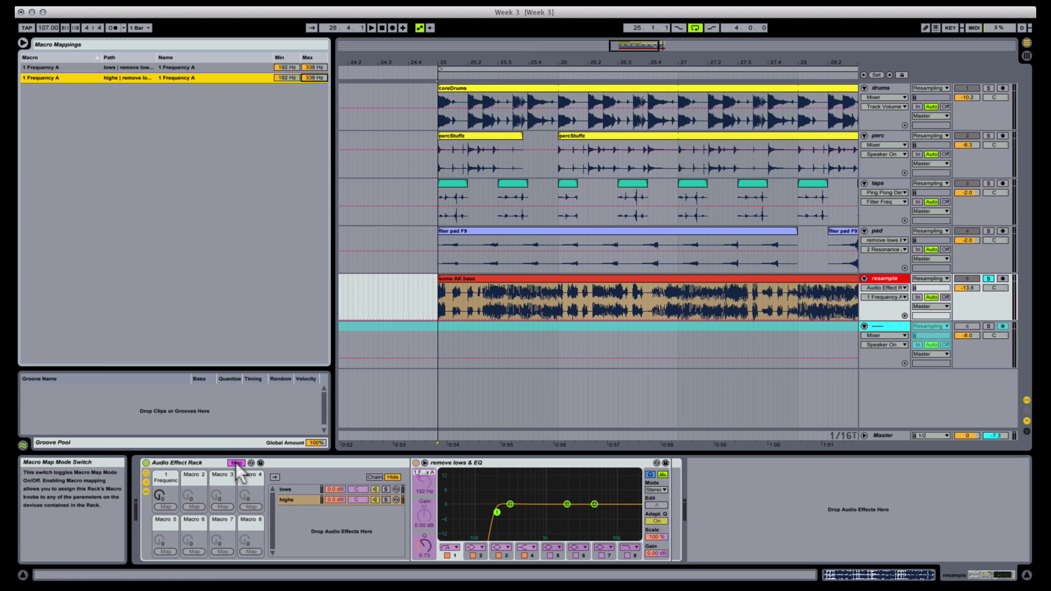
click(236, 463)
Sweep the Macro 1 frequency up and back to 0 during playback with the highs chain soloed.
key(space)
drag(166, 497, 166, 458)
click(385, 499)
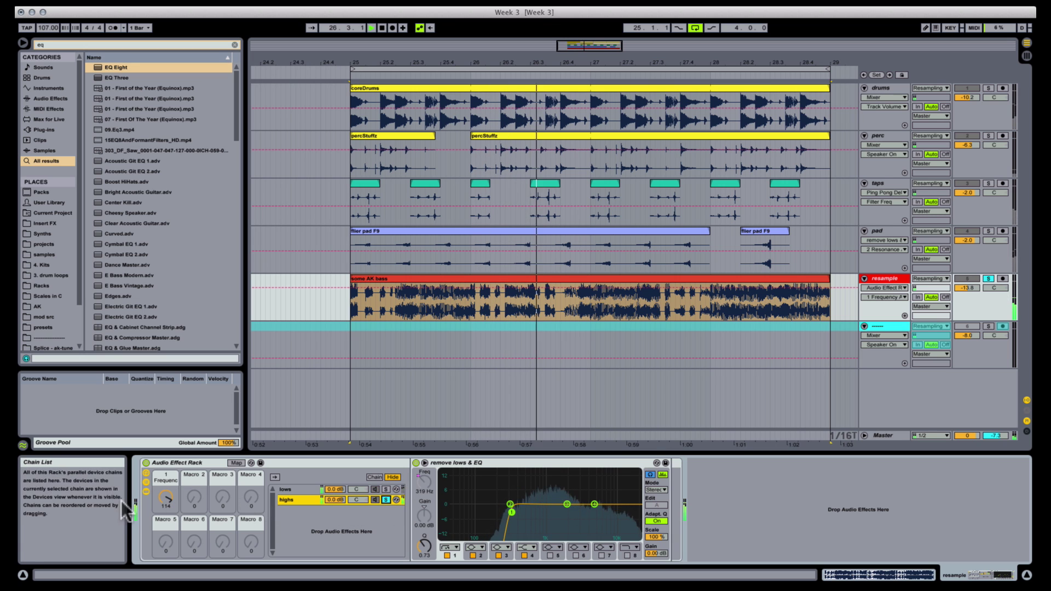
drag(179, 498, 179, 531)
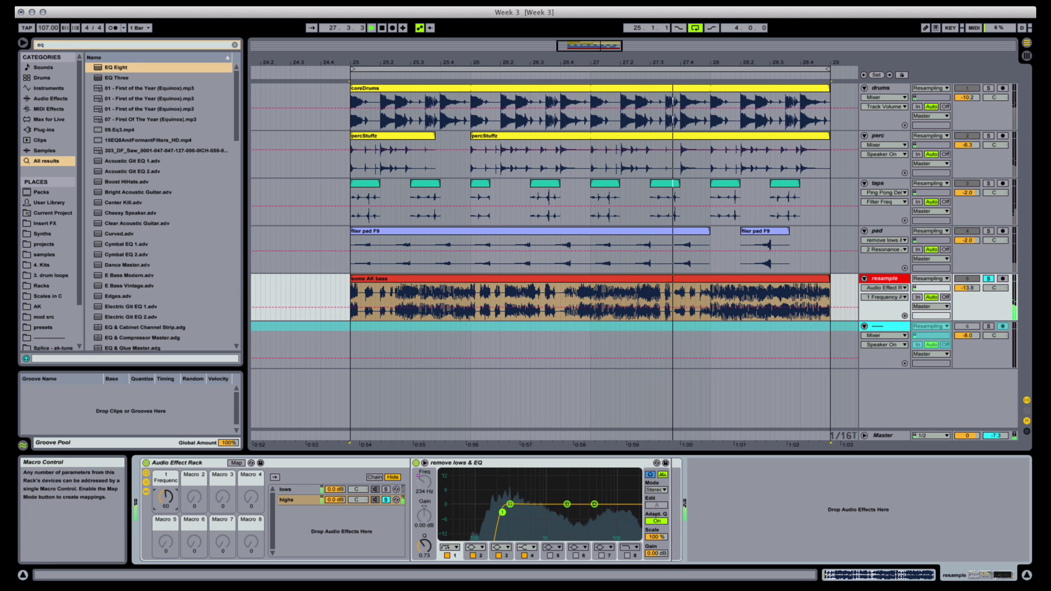
click(386, 499)
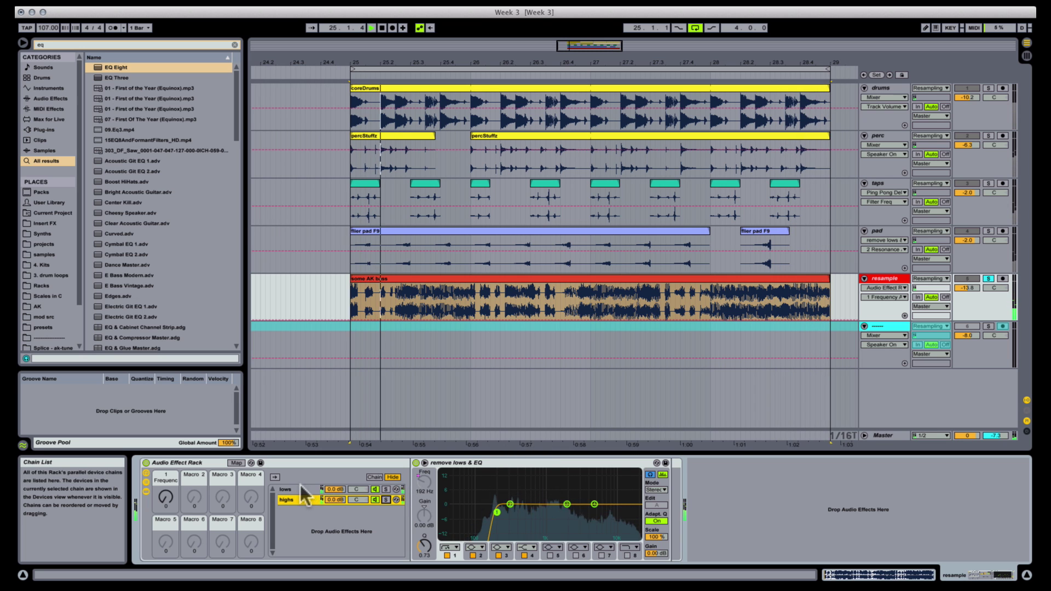
Check the Macro 1 sweep on the lows chain's EQ and return to the highs chain.
click(282, 491)
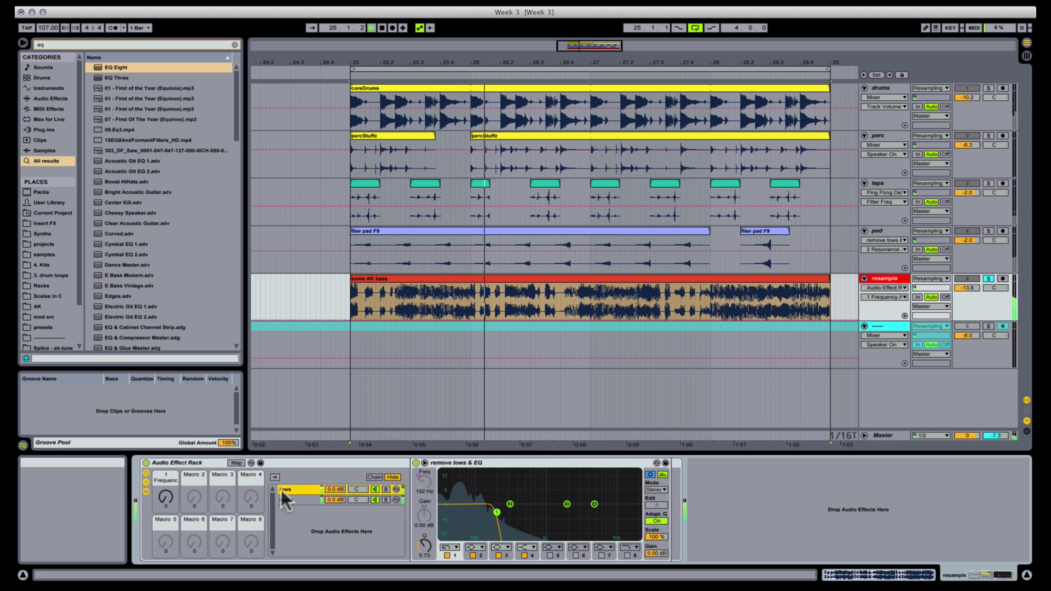
mouse_move(165, 497)
mouse_down()
mouse_move(165, 443)
mouse_move(165, 498)
mouse_up()
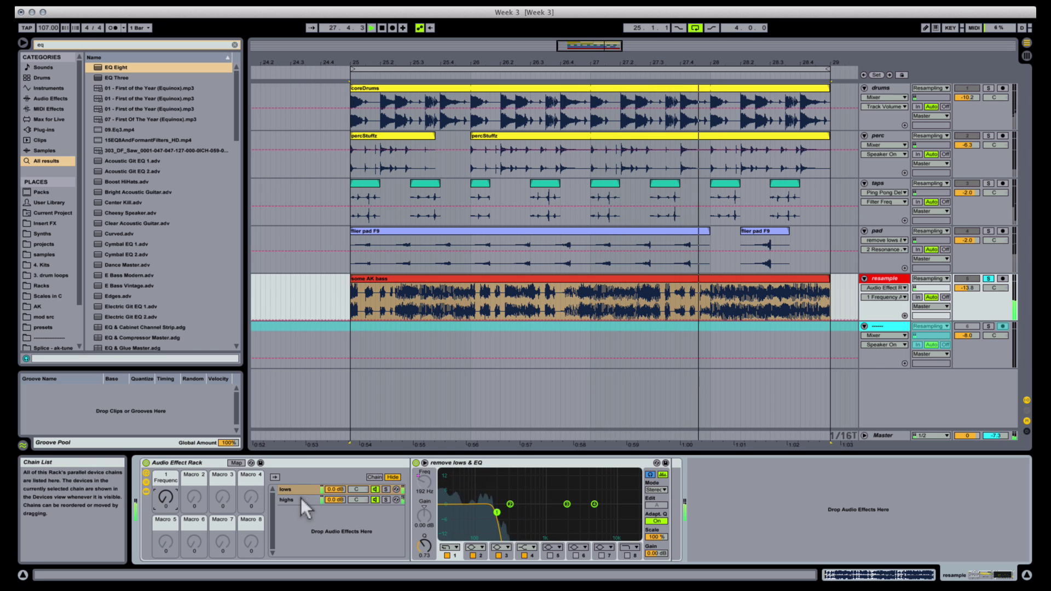
click(301, 499)
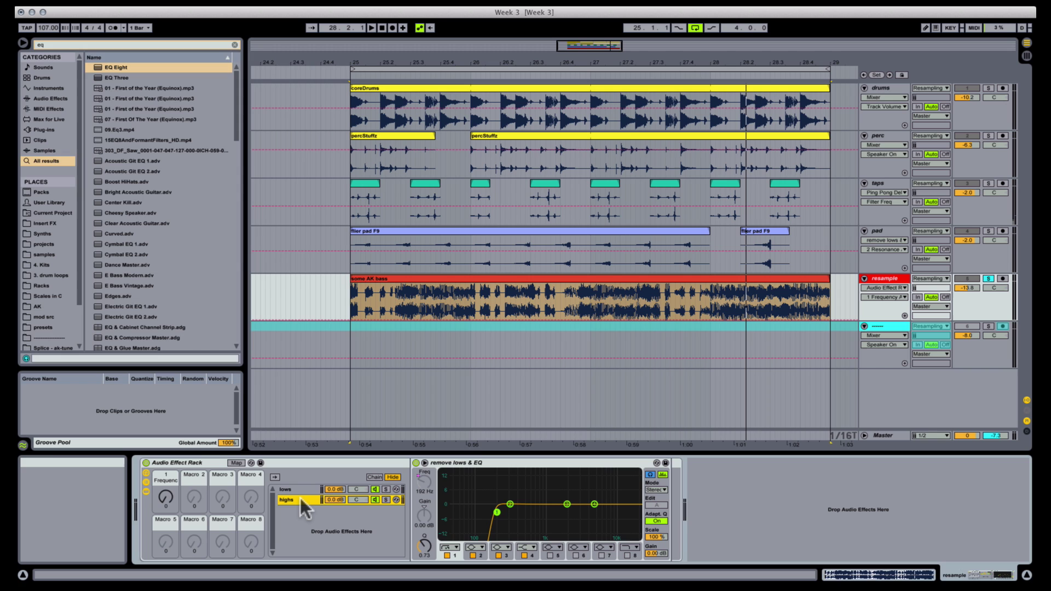
Find the Spectrum device by searching for "spec" and add it after the Audio Effect Rack.
key(super+f)
text(spec)
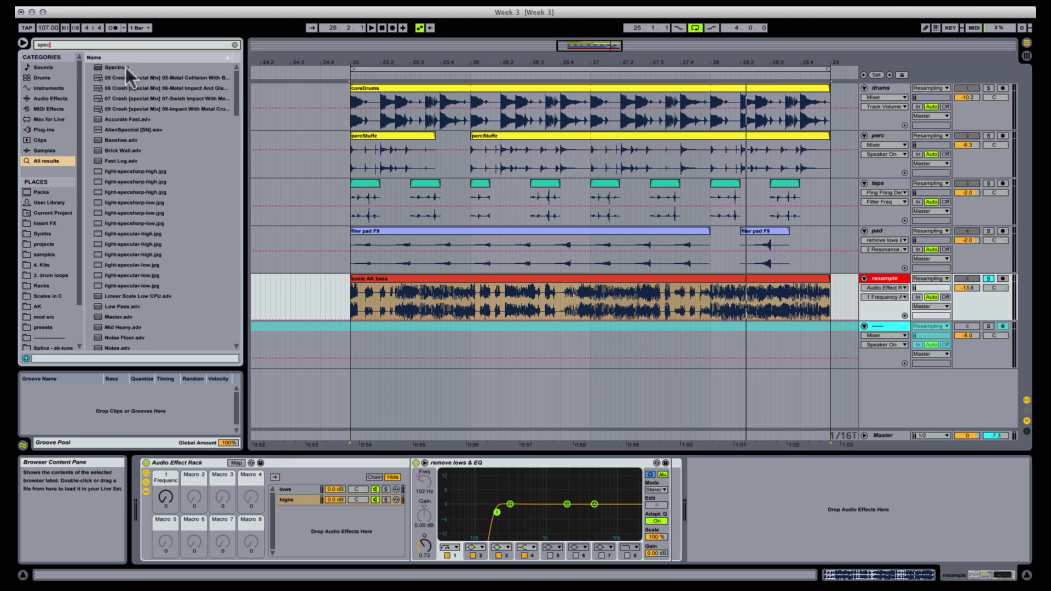
key(Return)
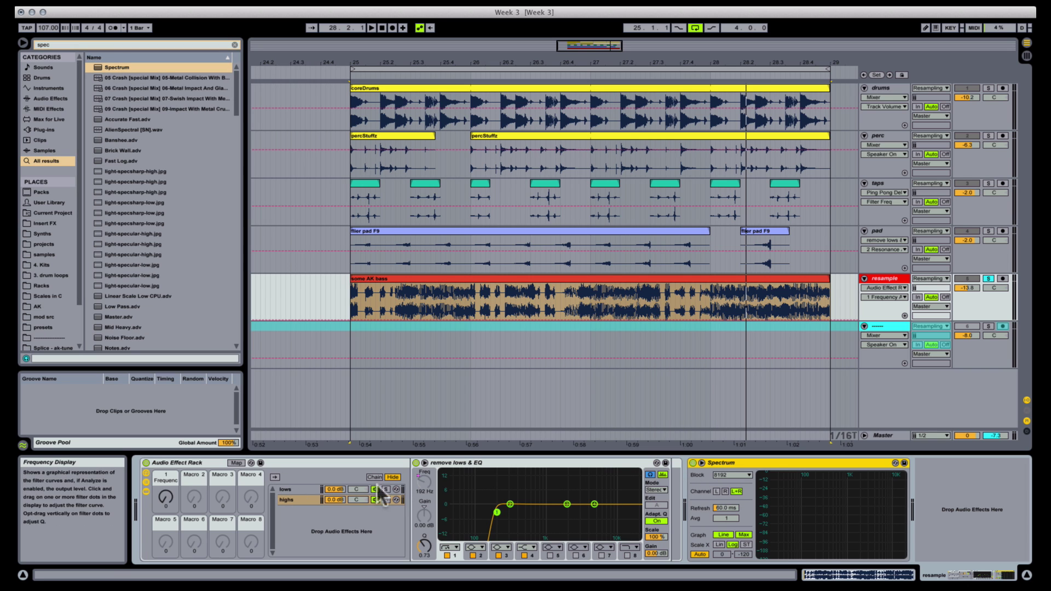
Compare the lows and highs chains' filter slopes in the enlarged Spectrum display by soloing each chain during playback.
click(288, 490)
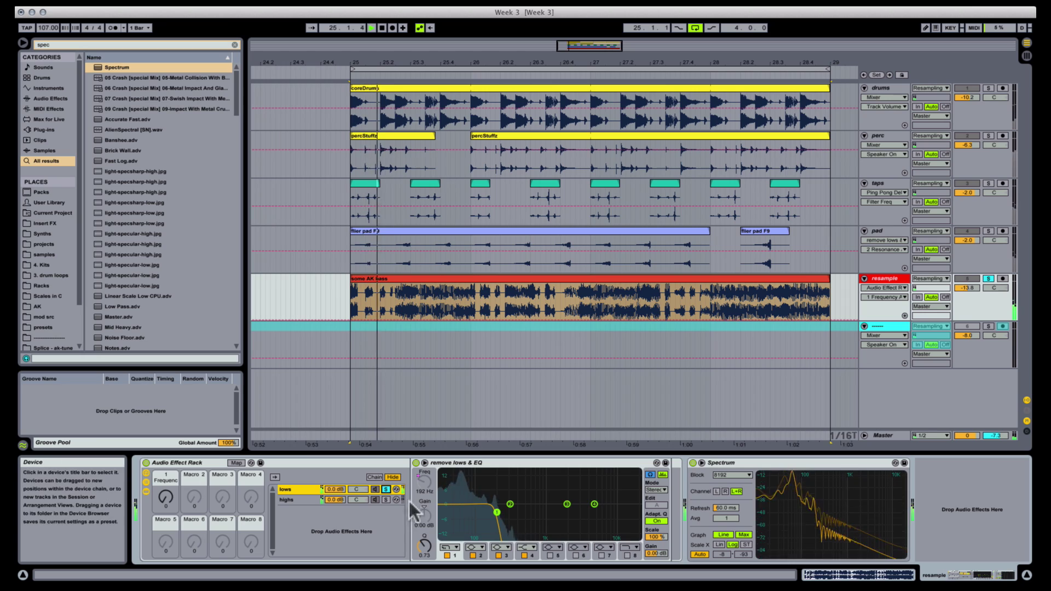
double_click(840, 515)
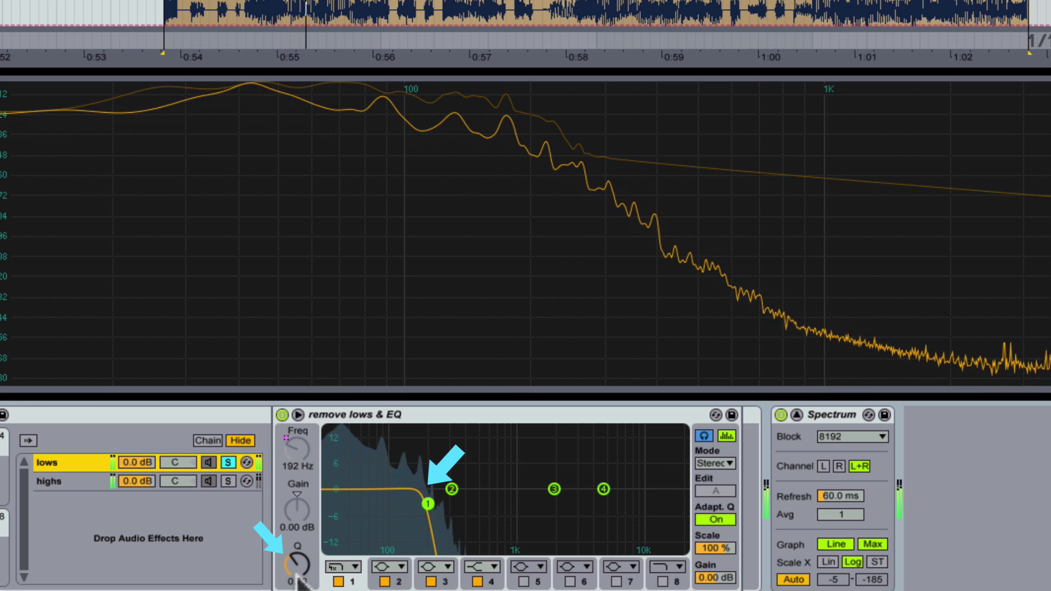
mouse_move(298, 582)
mouse_down()
mouse_move(297, 548)
mouse_move(298, 581)
mouse_move(297, 565)
mouse_up()
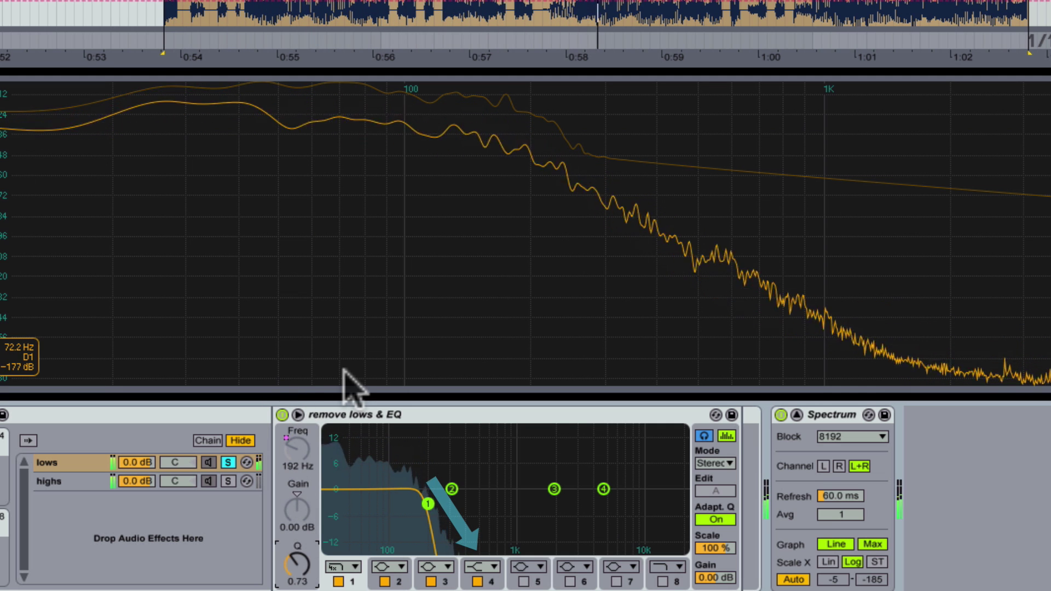
click(229, 481)
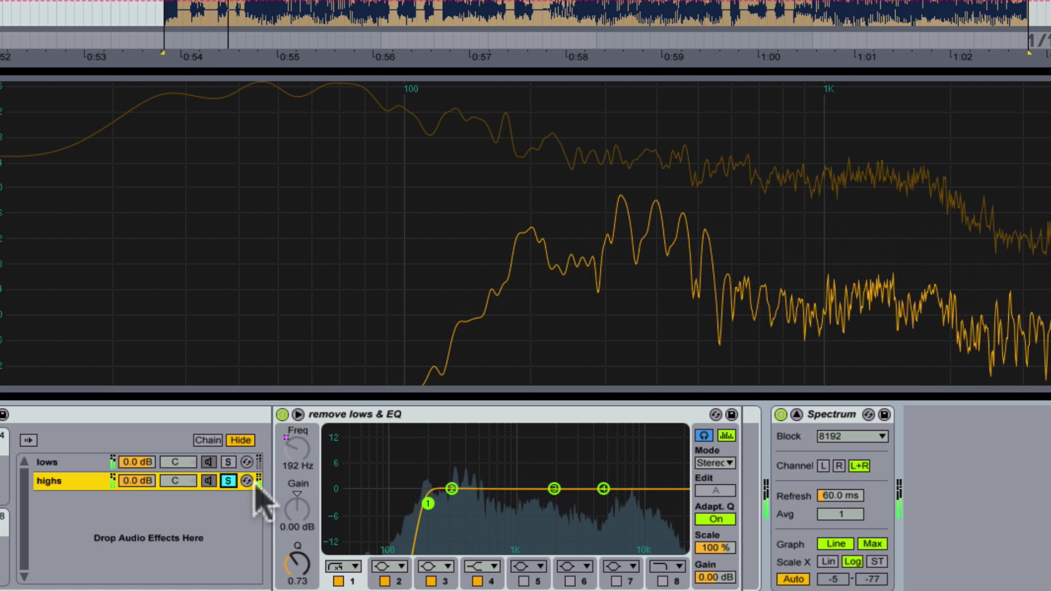
click(228, 480)
key(space)
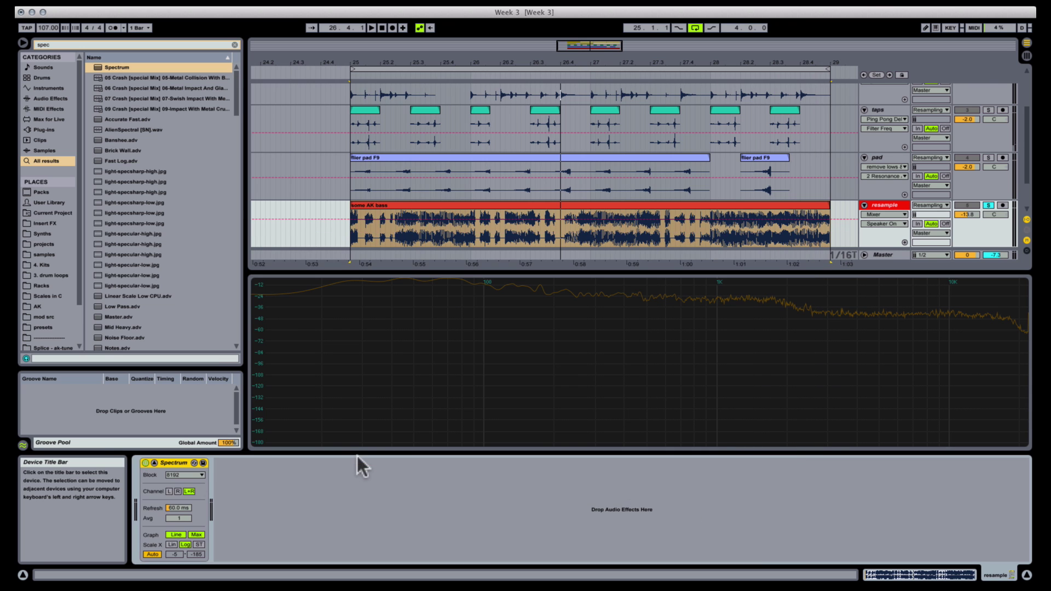
Remove Spectrum from the resample track and add EQ Eight, found by searching for "eq".
key(ctrl+t)
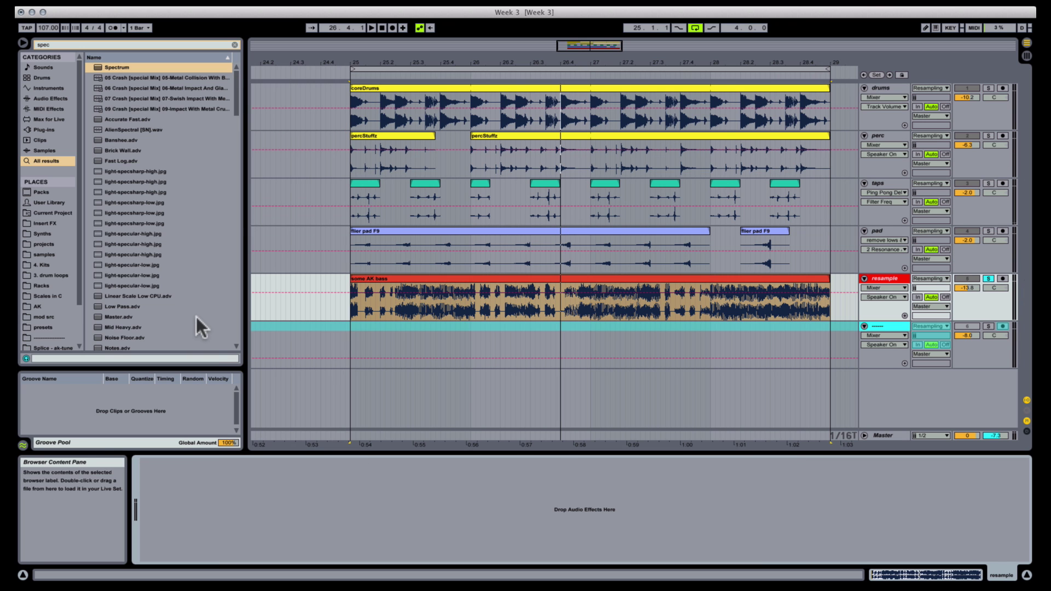
key(super+f)
text(eq)
drag(113, 67, 241, 520)
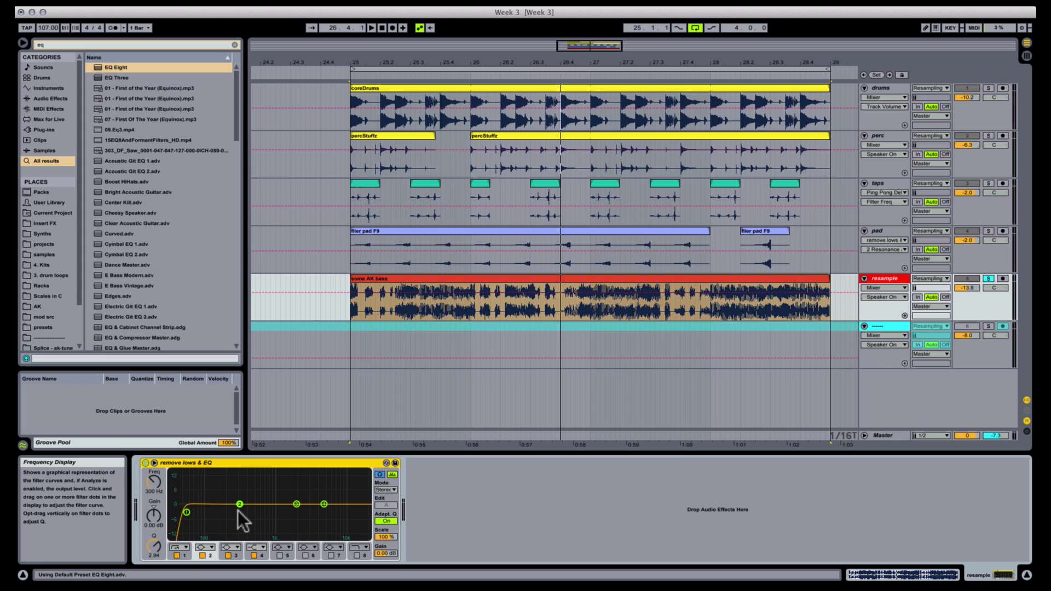
Set EQ Eight's first band to a low-pass filter at 208 Hz with Q 0.73 and play the loop.
click(178, 548)
click(164, 487)
drag(164, 487, 152, 482)
key(space)
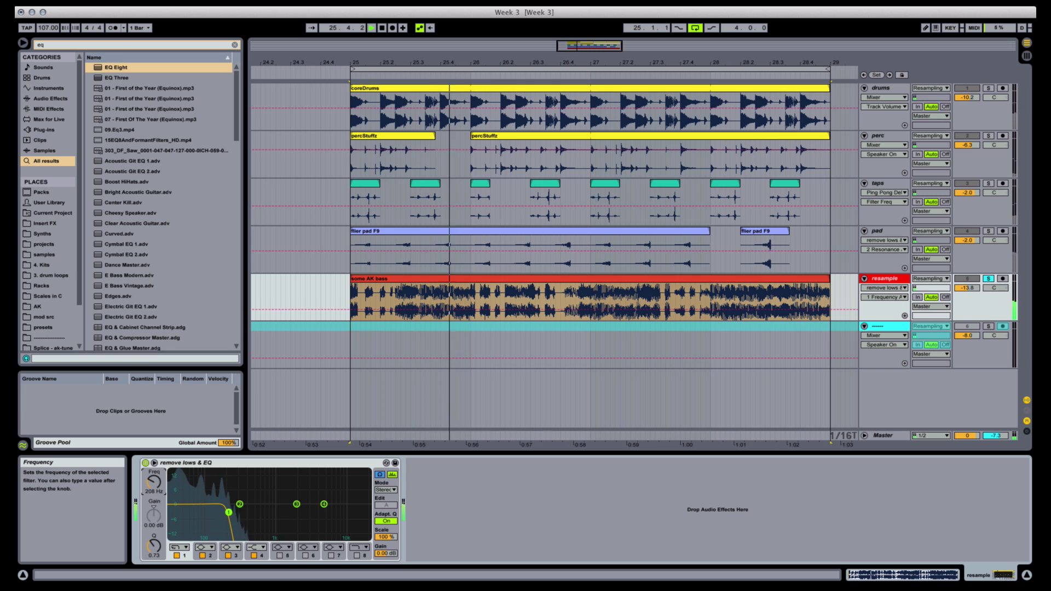
Group EQ Eight into an Audio Effect Rack, show its chain list and duplicate the chain.
click(244, 460)
key(super+g)
click(143, 482)
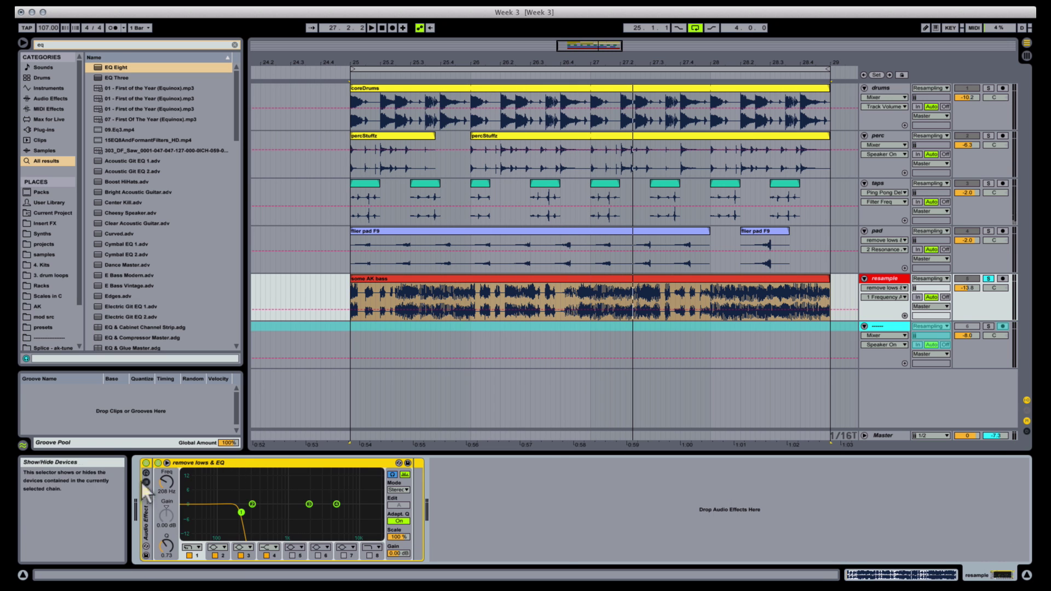
click(176, 485)
key(super+d)
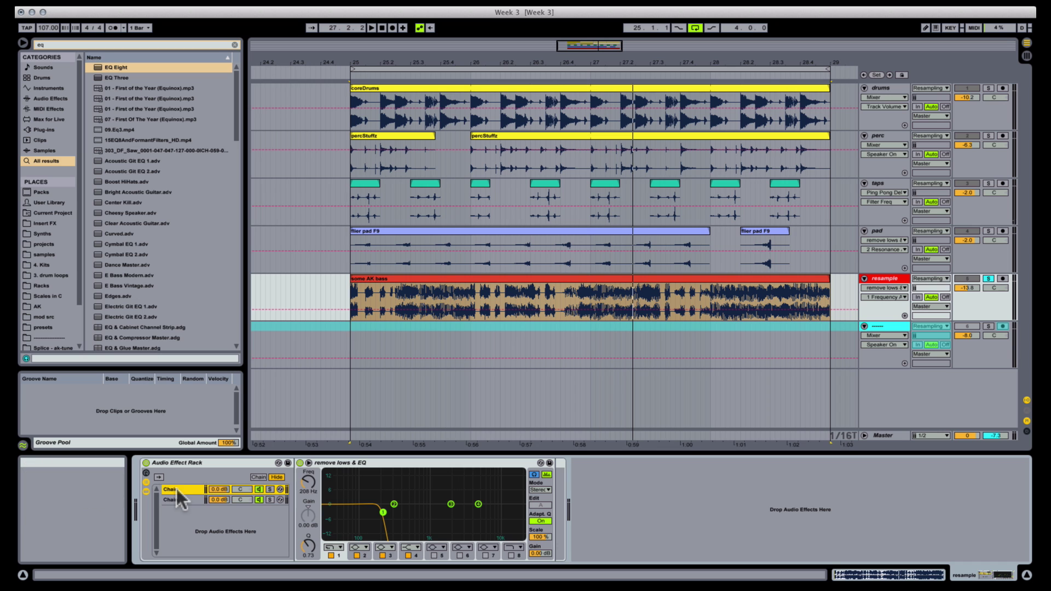
Rename the rack's first chain lows and the second chain highs.
key(Tab)
key(Tab)
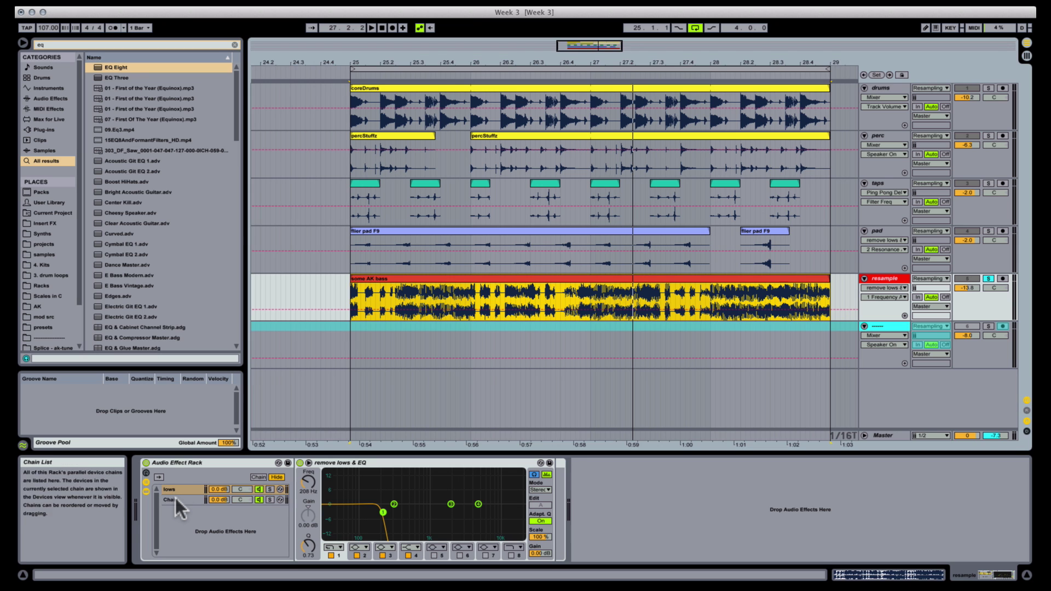
click(175, 496)
key(super+r)
text(h)
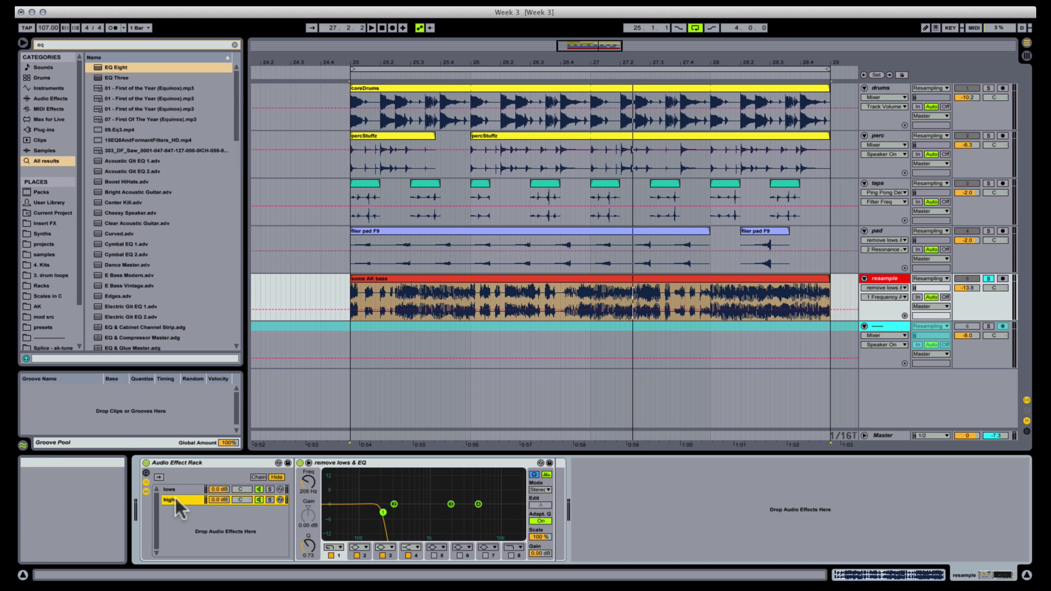
Compare the lows and highs chains by soloing each in turn during playback, then clear the solo.
click(270, 490)
key(space)
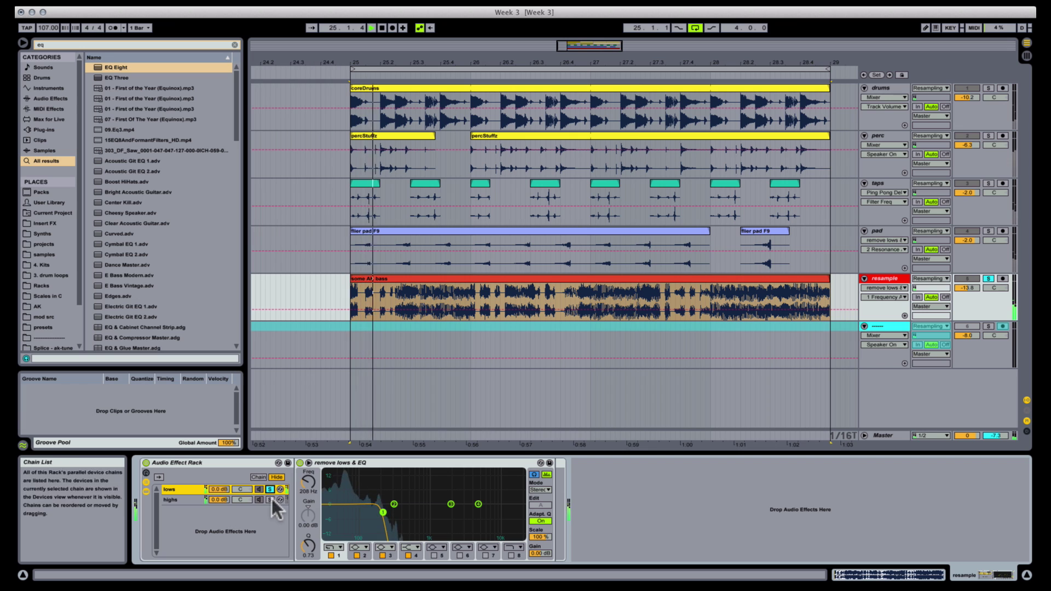
click(270, 500)
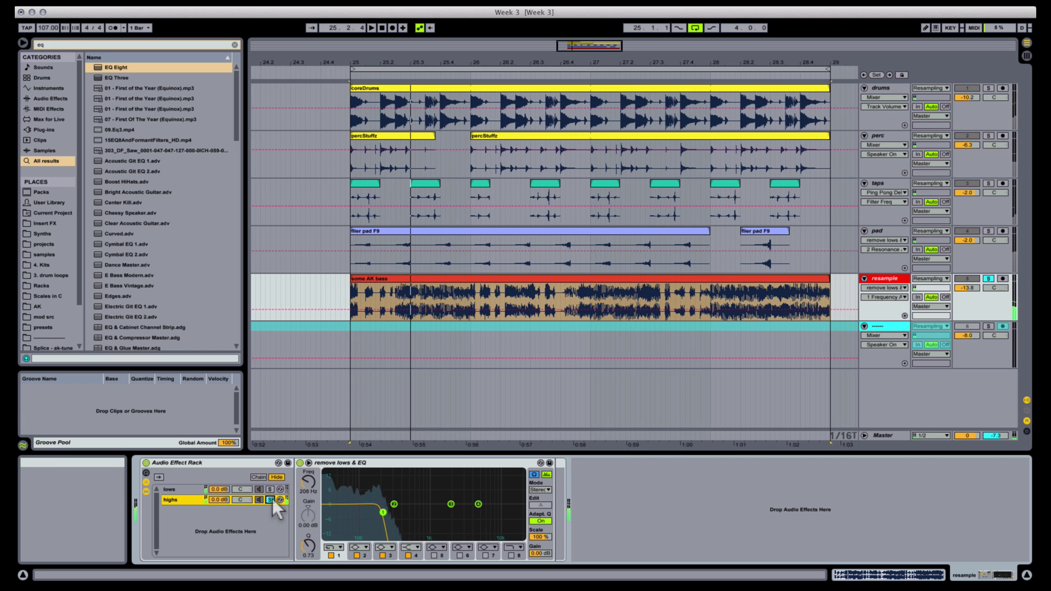
click(271, 500)
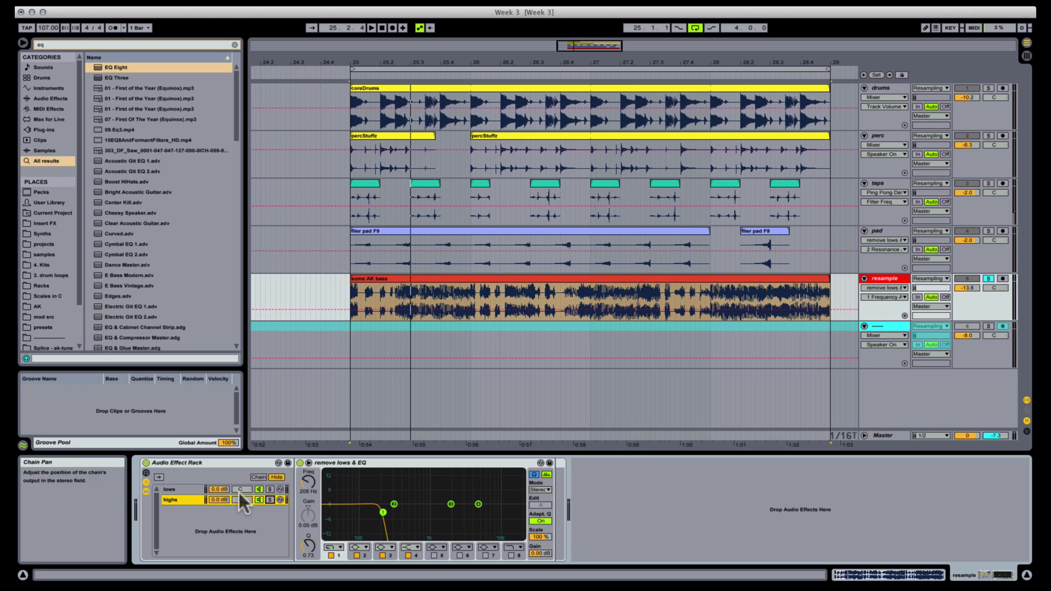
Group the highs chain's EQ Eight into a nested Audio Effect Rack and create a second, empty chain in it.
click(183, 500)
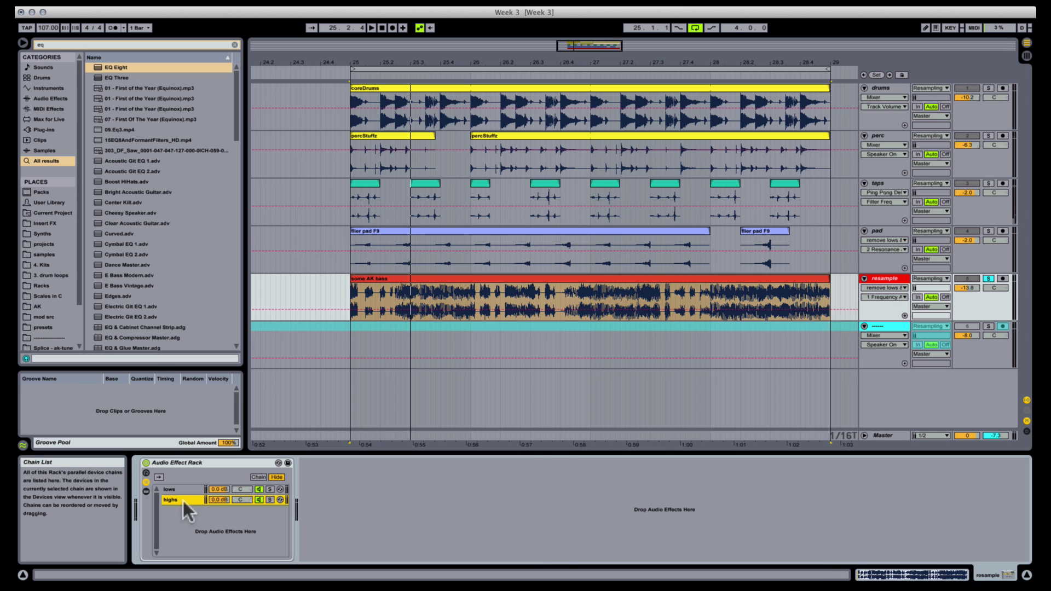
key(super+v)
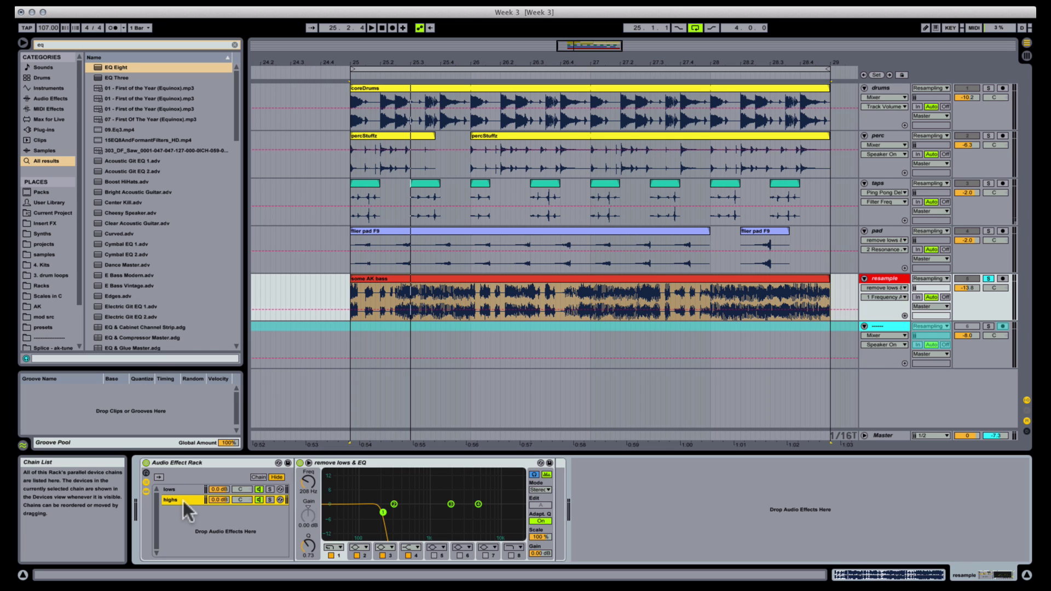
click(370, 461)
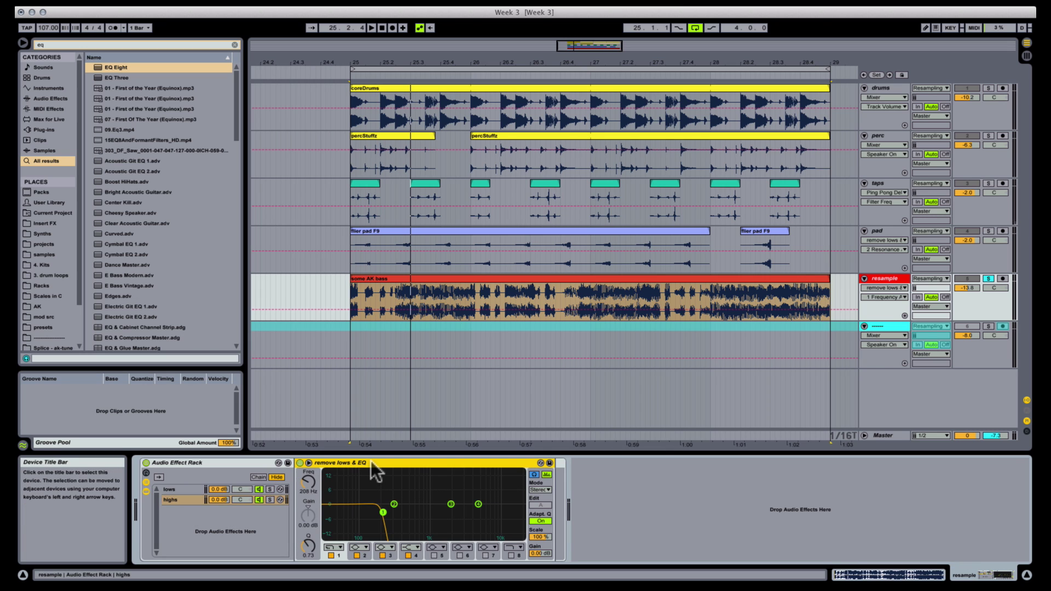
key(super+g)
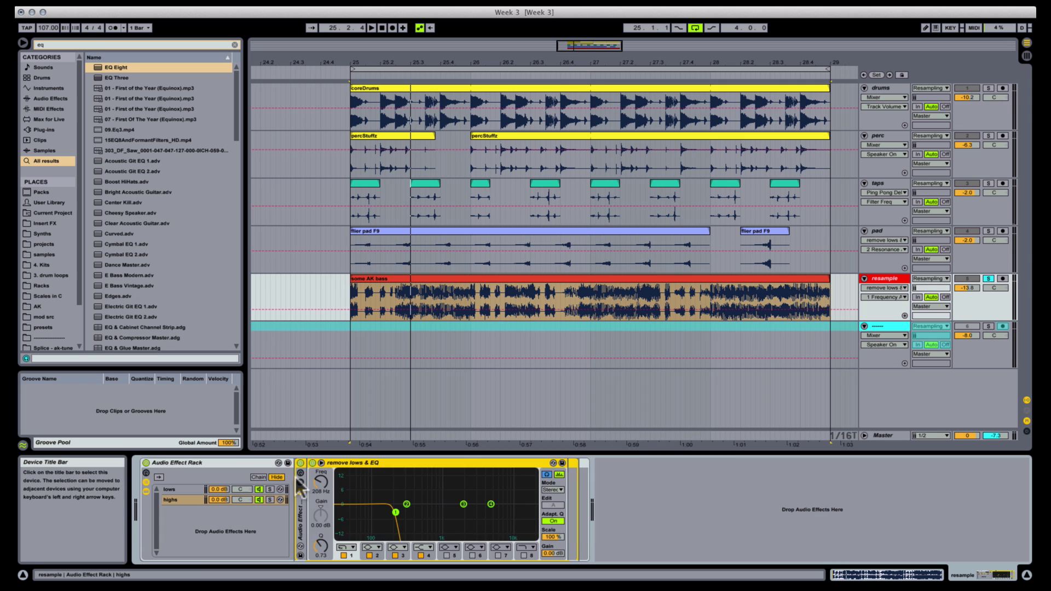
click(300, 481)
right_click(337, 501)
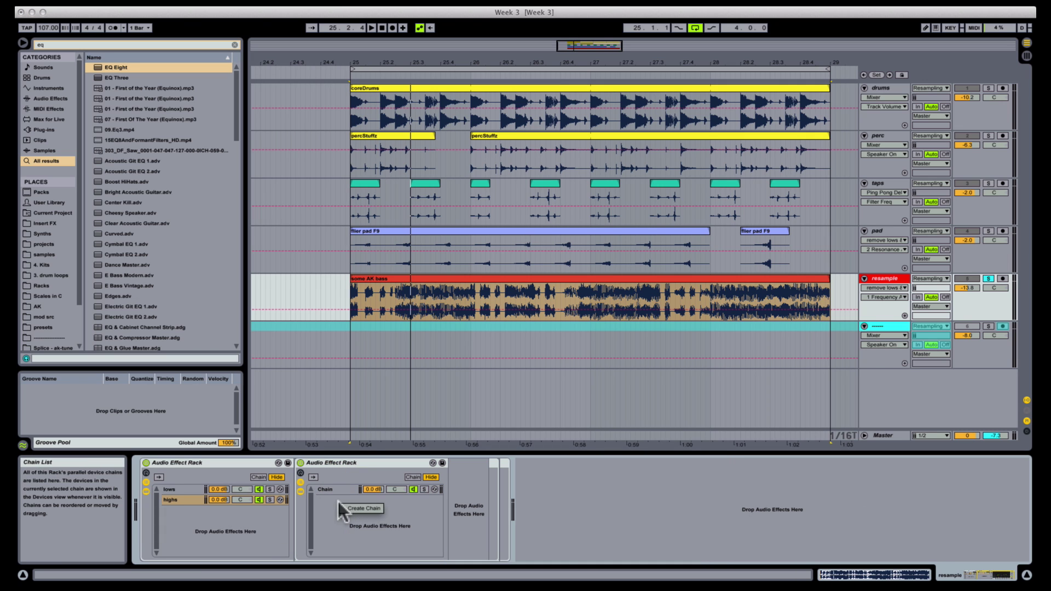
click(346, 506)
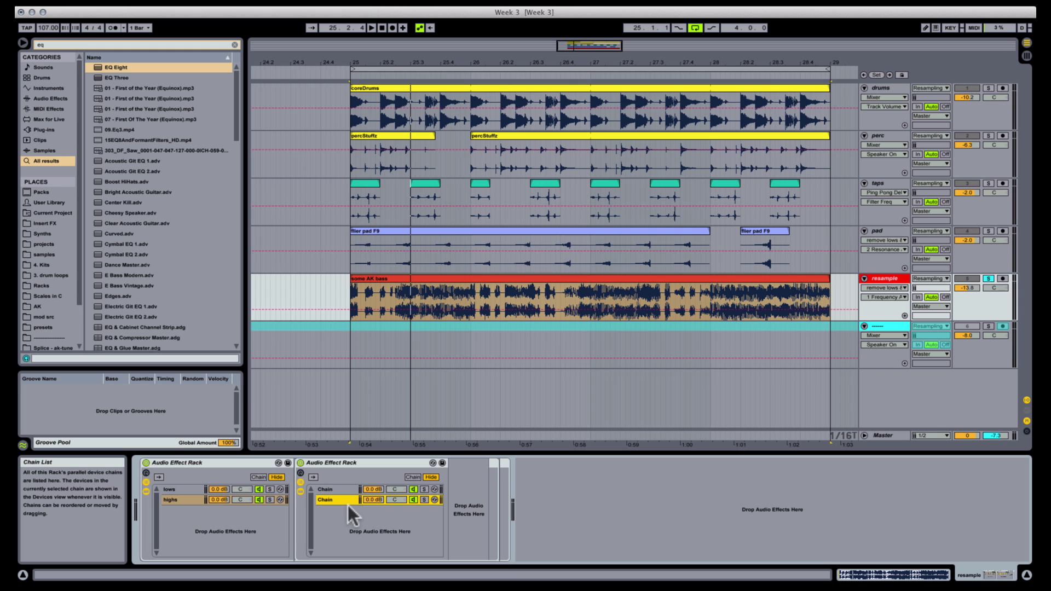
Search for "ut" and add the Utility device to the nested rack's empty second chain.
key(super+f)
text(ut)
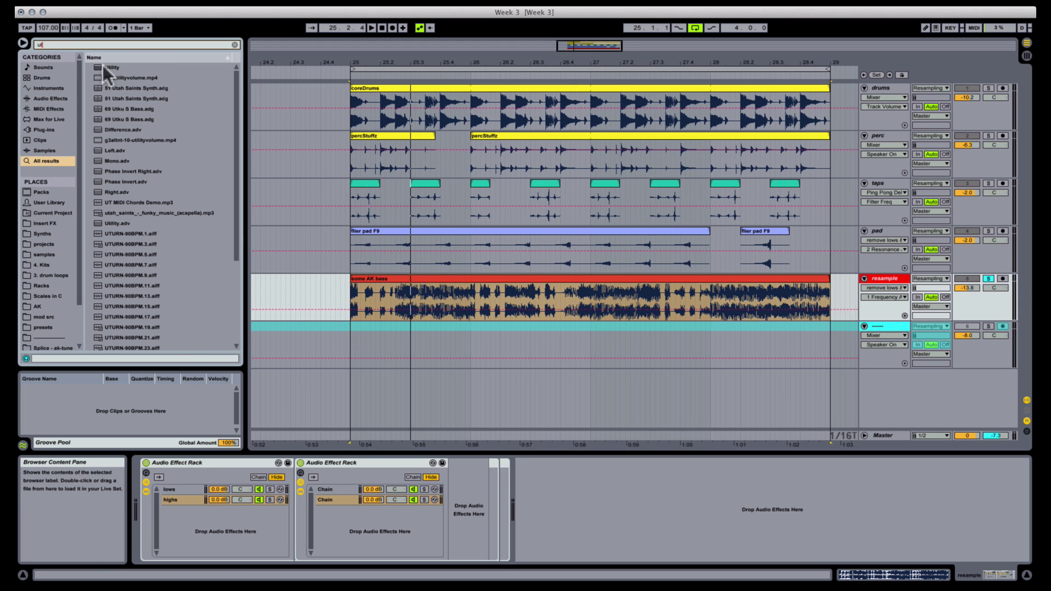
drag(109, 67, 471, 506)
Rename the nested rack's chains lows (again) and inv phase.
click(335, 486)
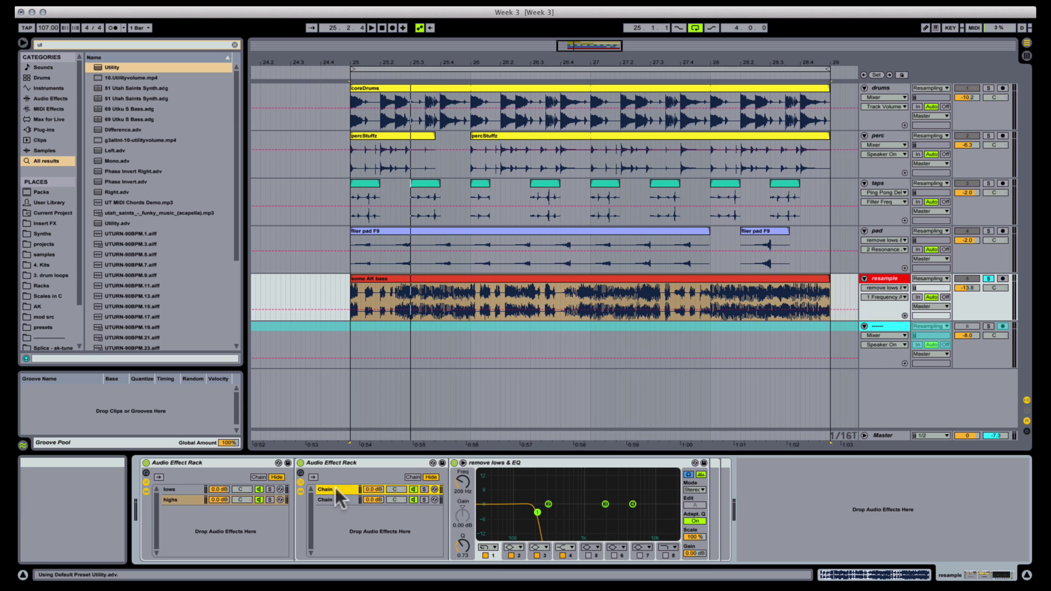
text(lows (ag)
click(331, 500)
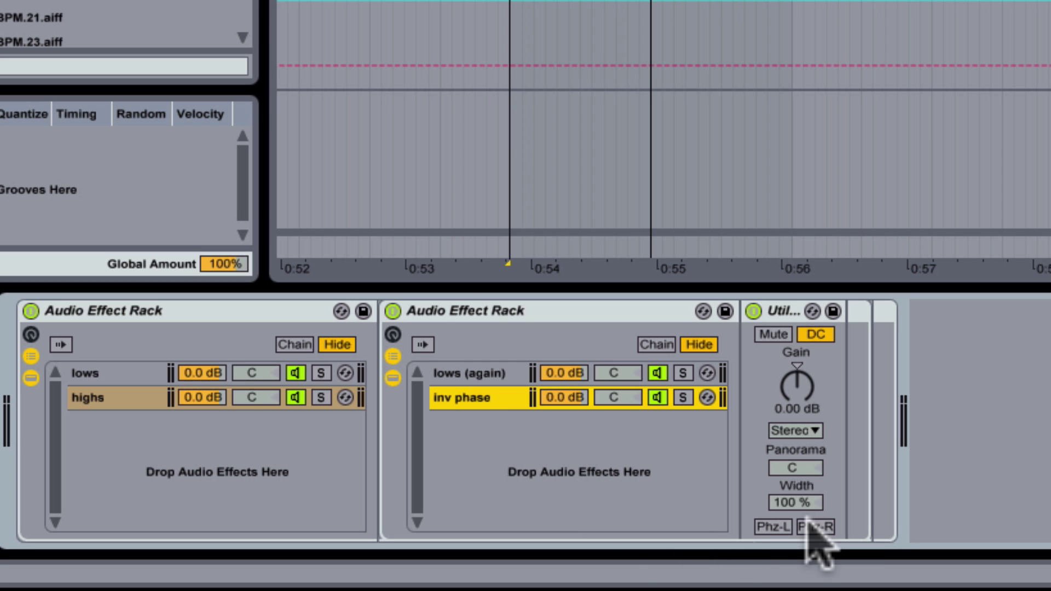
Invert both left and right phase in the inv phase chain's Utility and play the loop with the highs chain soloed.
click(772, 527)
click(816, 526)
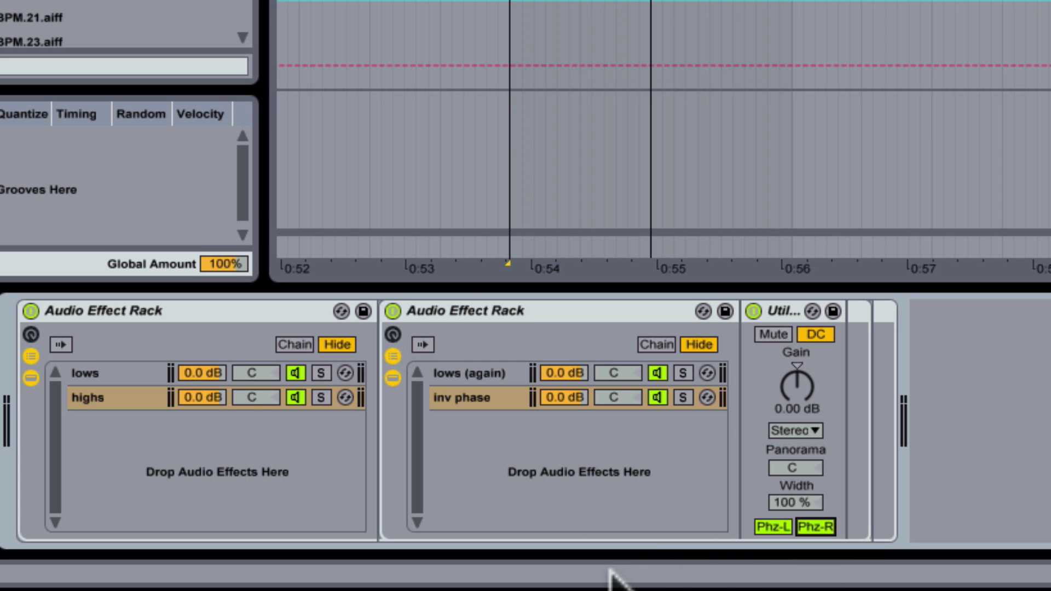
key(space)
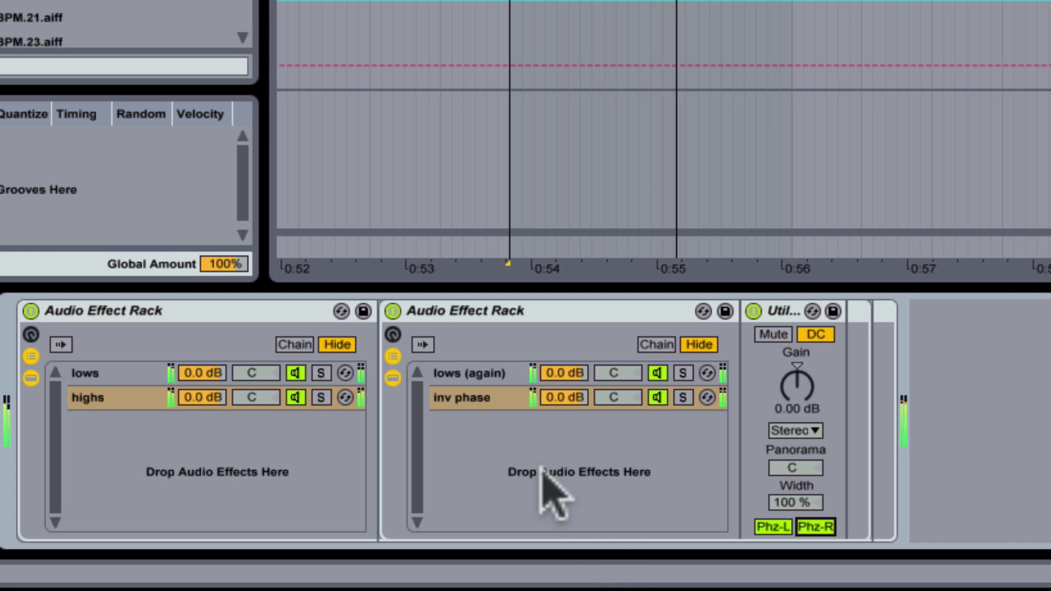
click(321, 398)
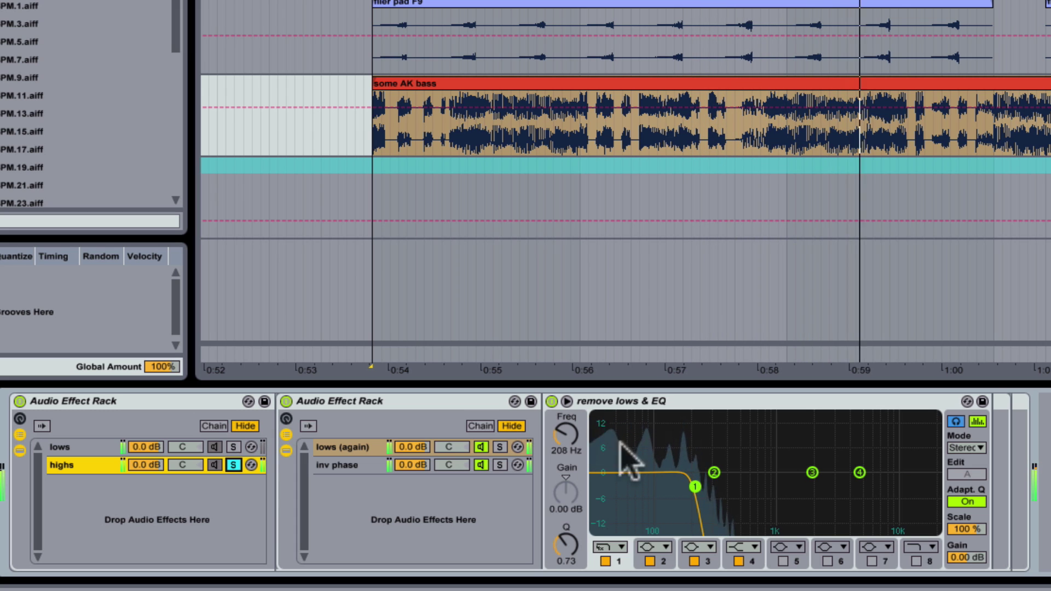
click(375, 466)
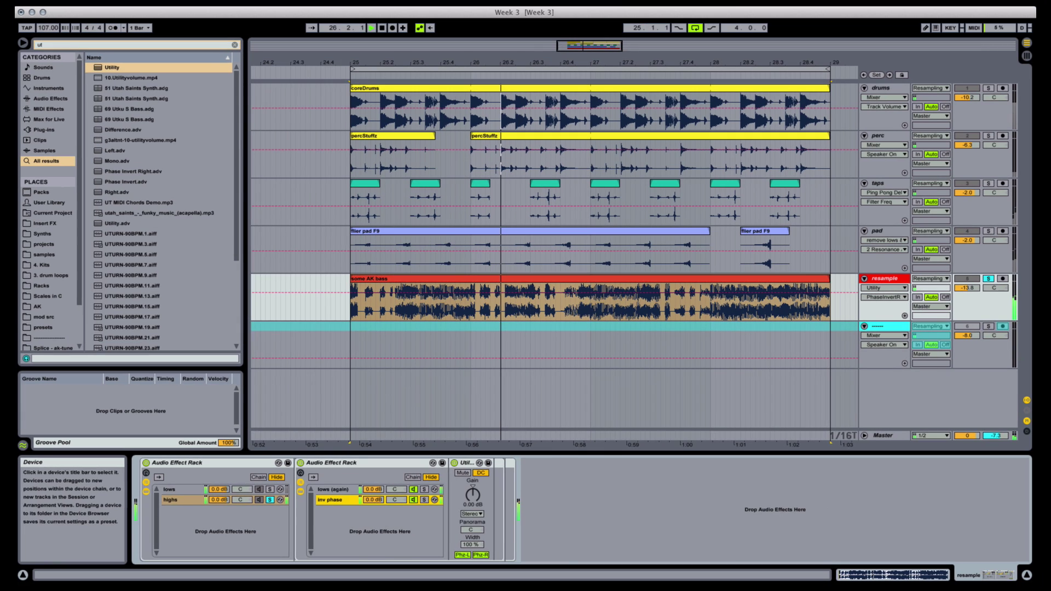
Add a Compressor, found by searching for "comp", after EQ Eight in the lows chain.
click(63, 447)
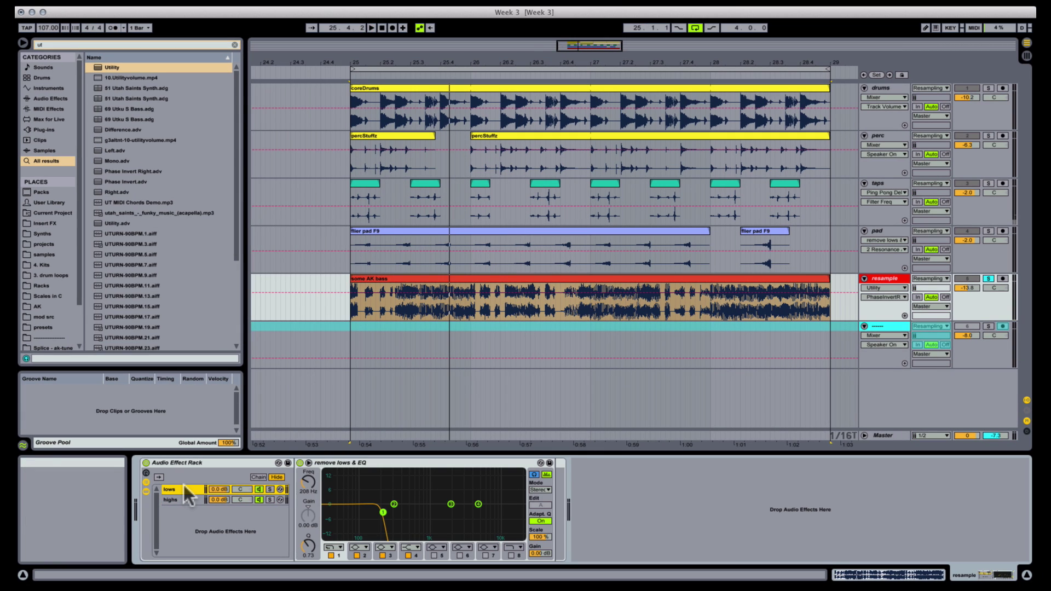
key(super+f)
text(comp)
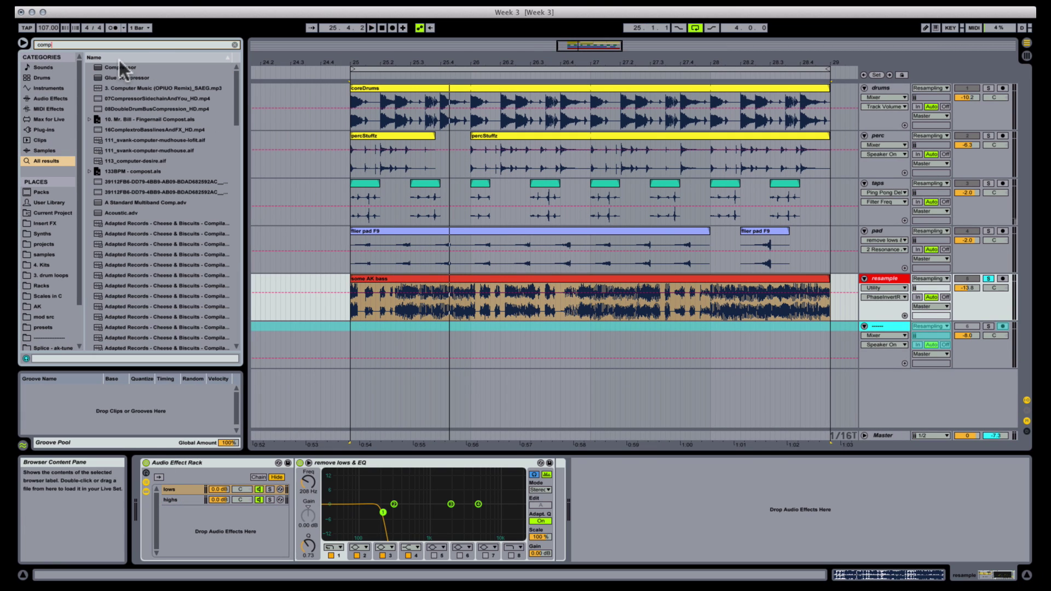
drag(208, 67, 545, 487)
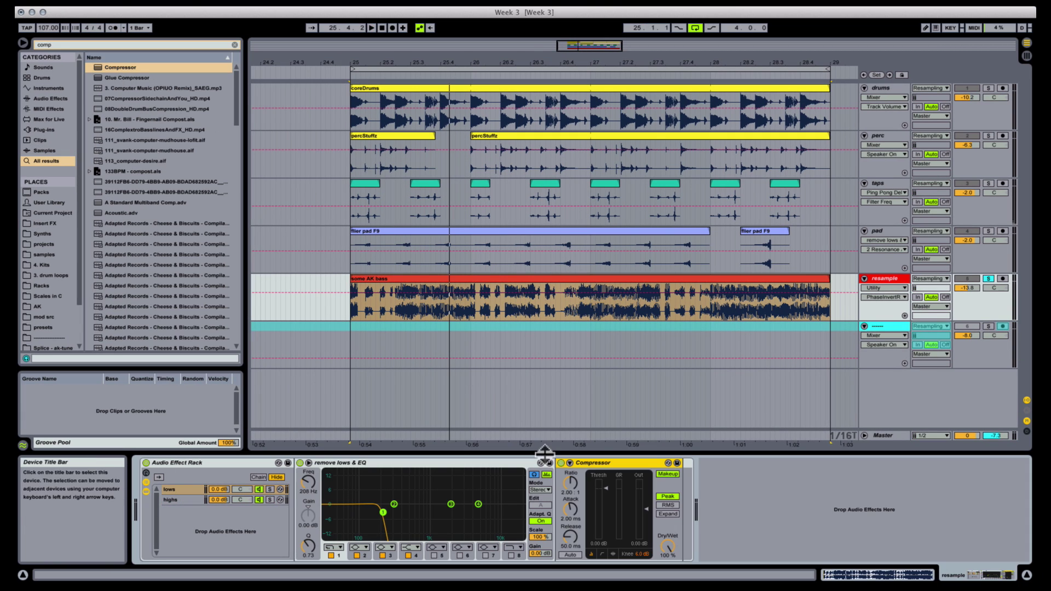
With the lows soloed, set the Compressor to threshold -15.7 dB, ratio 4.85:1, attack 25.9 ms and release 10.2 ms, then clear the solo.
key(space)
click(270, 489)
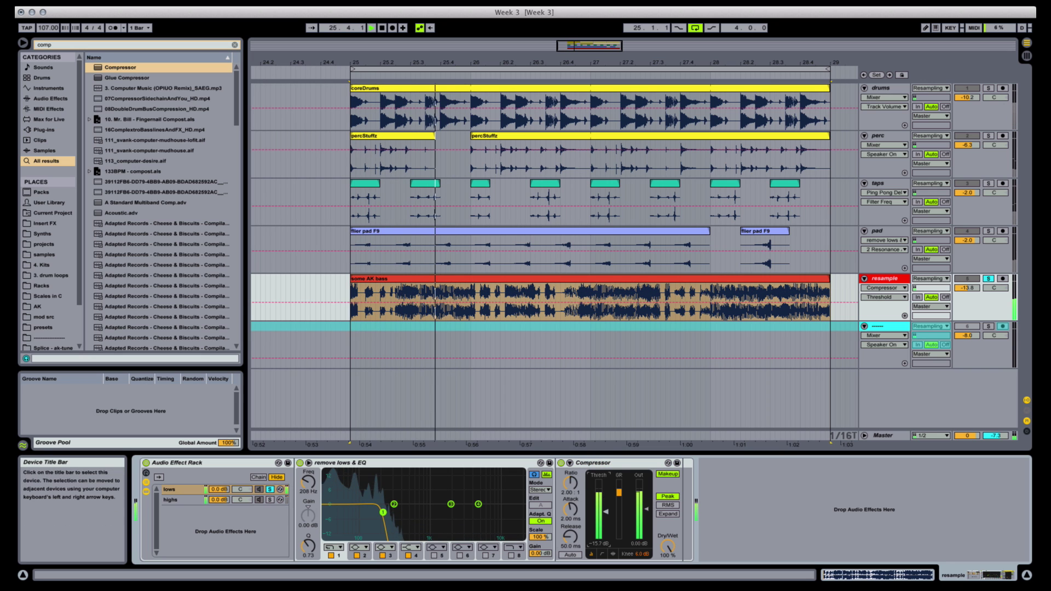
drag(570, 483, 570, 471)
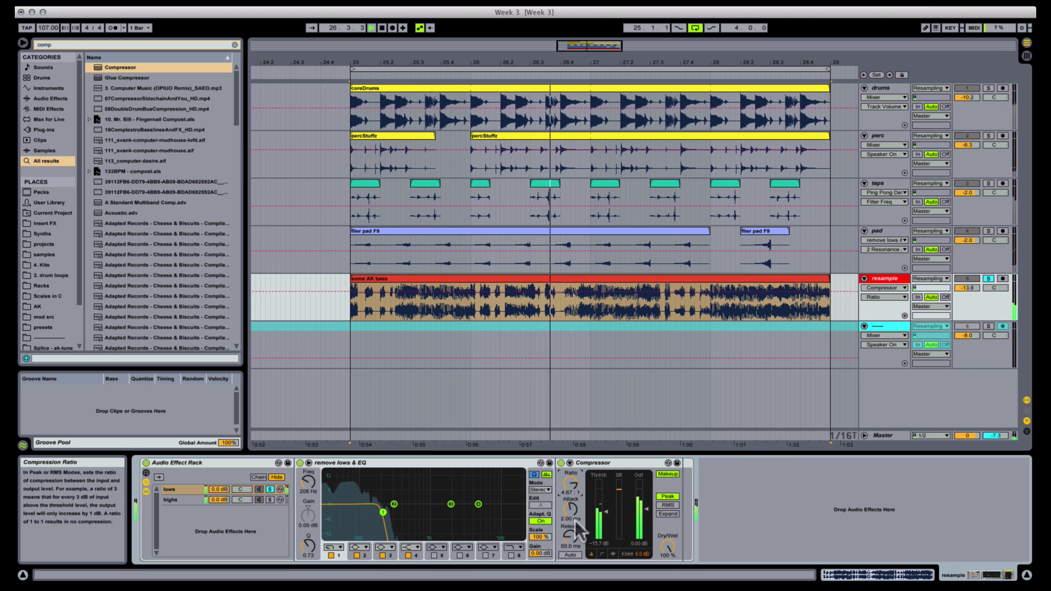
drag(570, 509, 571, 550)
drag(570, 490, 583, 482)
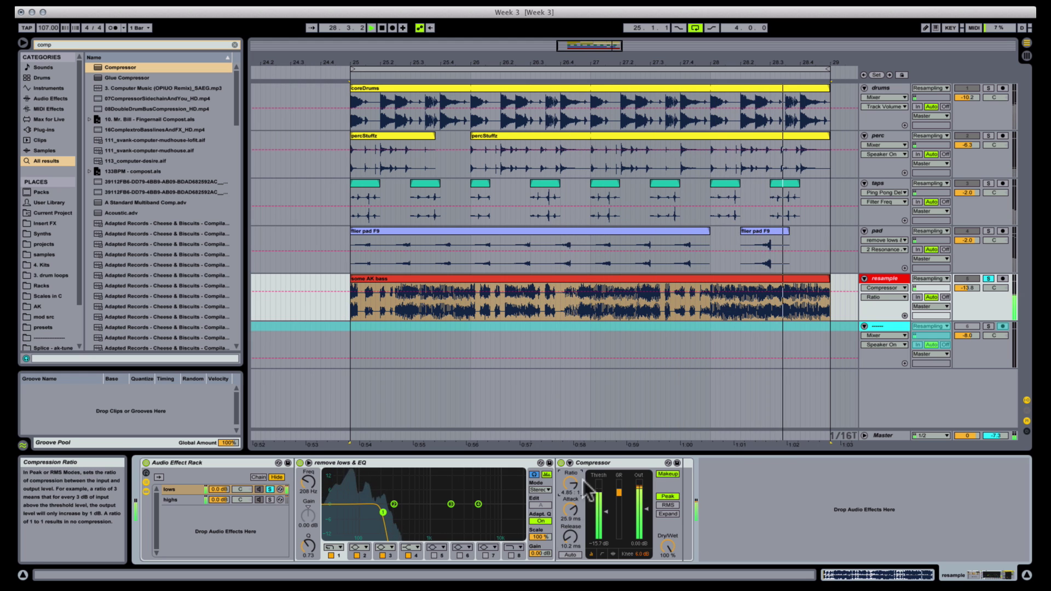
click(270, 489)
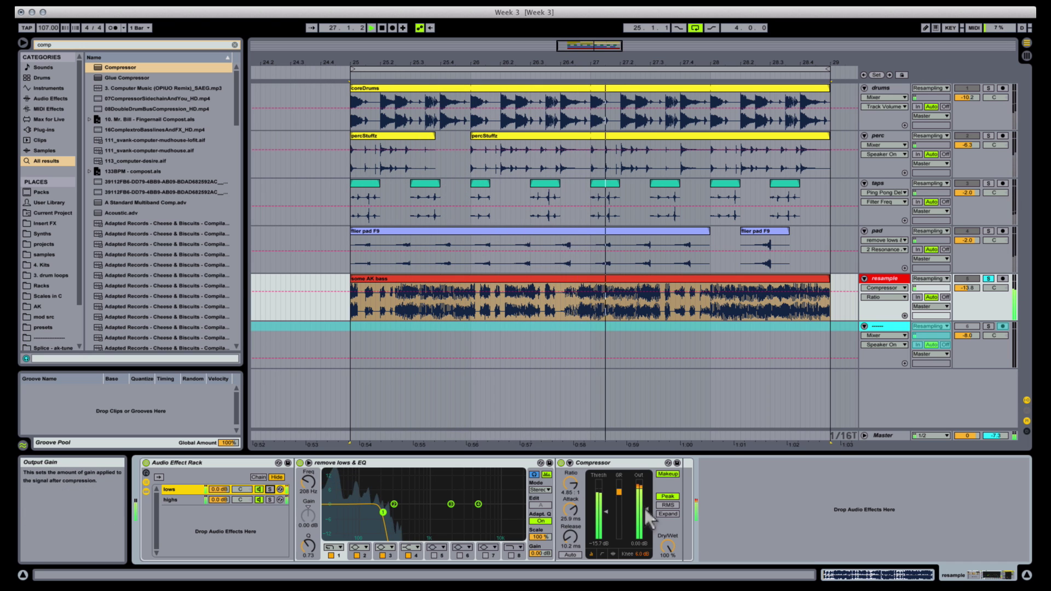
Set the lows Compressor's output gain to -2.44 dB and map the lows EQ Eight's filter frequency to Macro 1.
drag(645, 508, 645, 521)
right_click(309, 480)
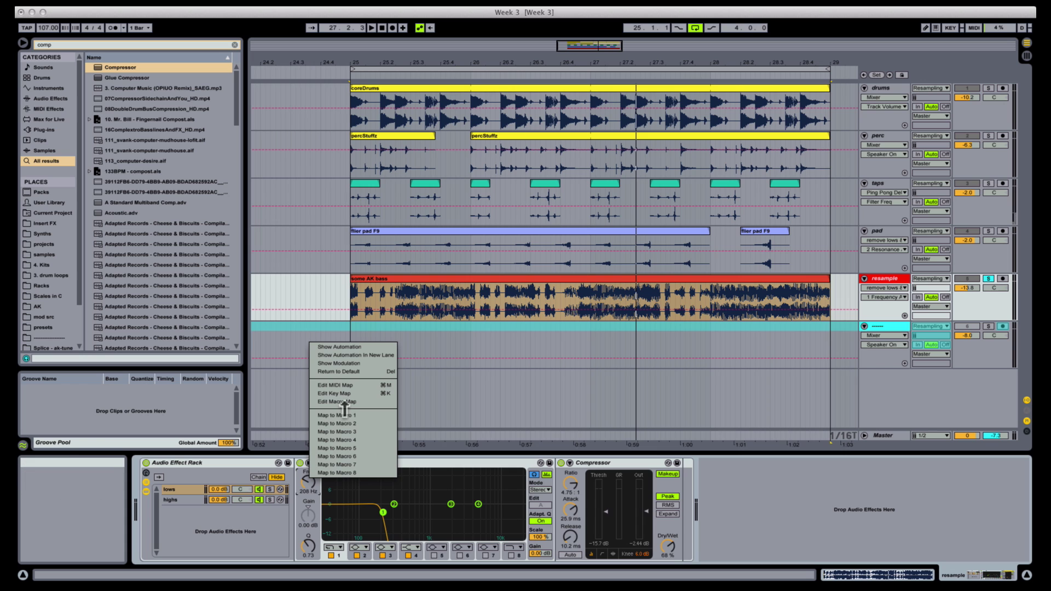
click(345, 415)
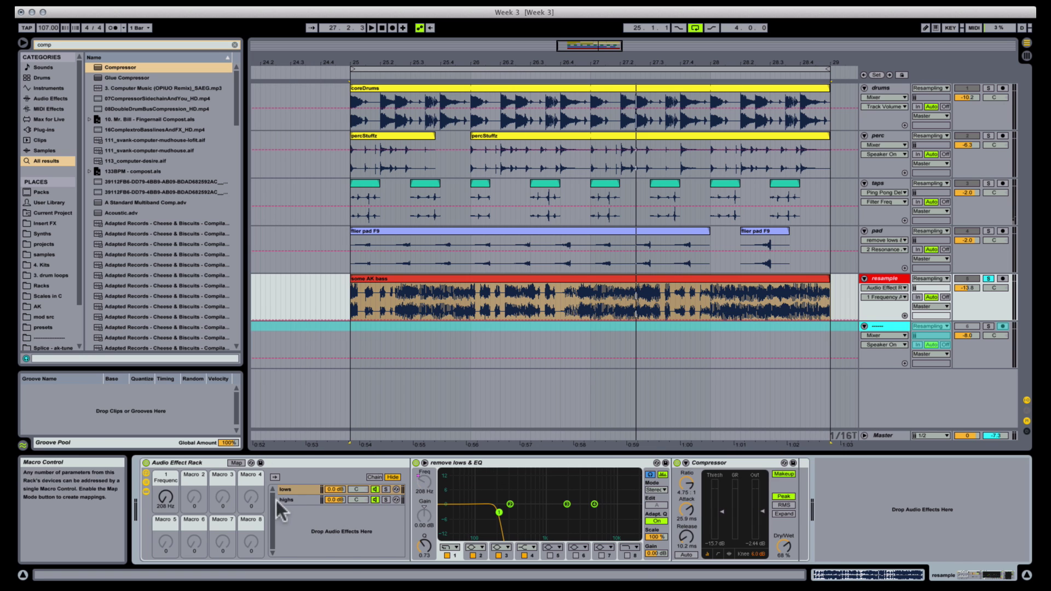
In the highs chain, map the nested EQ Eight's frequency to the nested rack's Macro 1, and that macro to the outer rack's Macro 1.
click(296, 500)
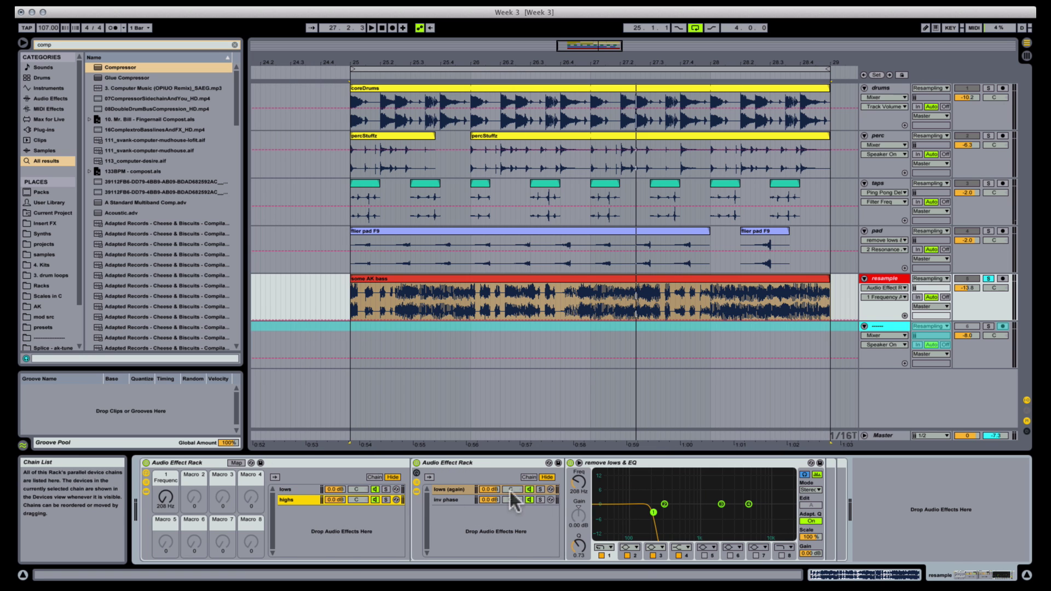
right_click(580, 485)
click(610, 416)
click(236, 462)
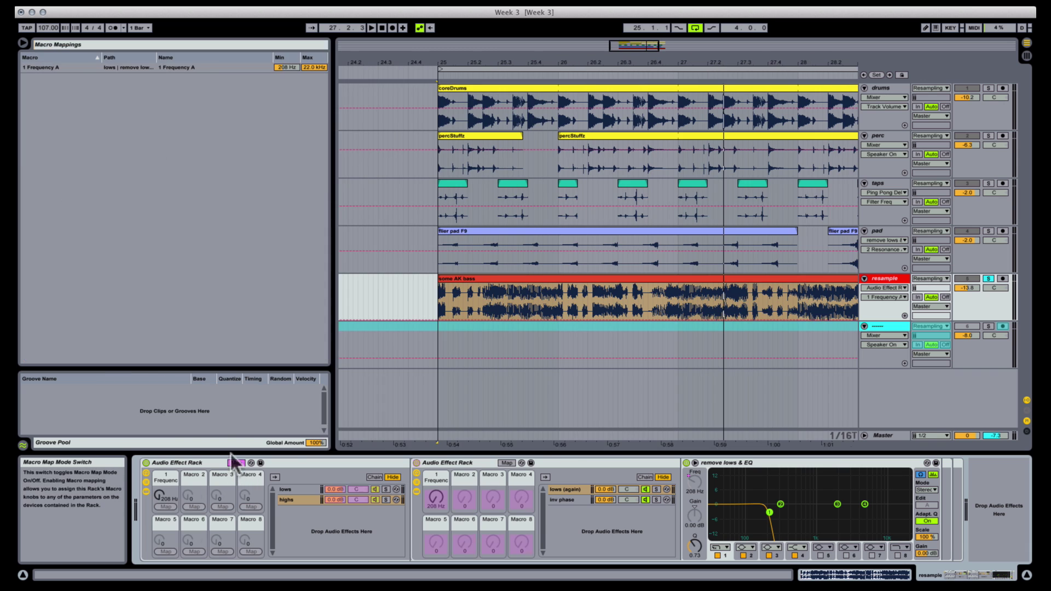
right_click(437, 497)
click(465, 327)
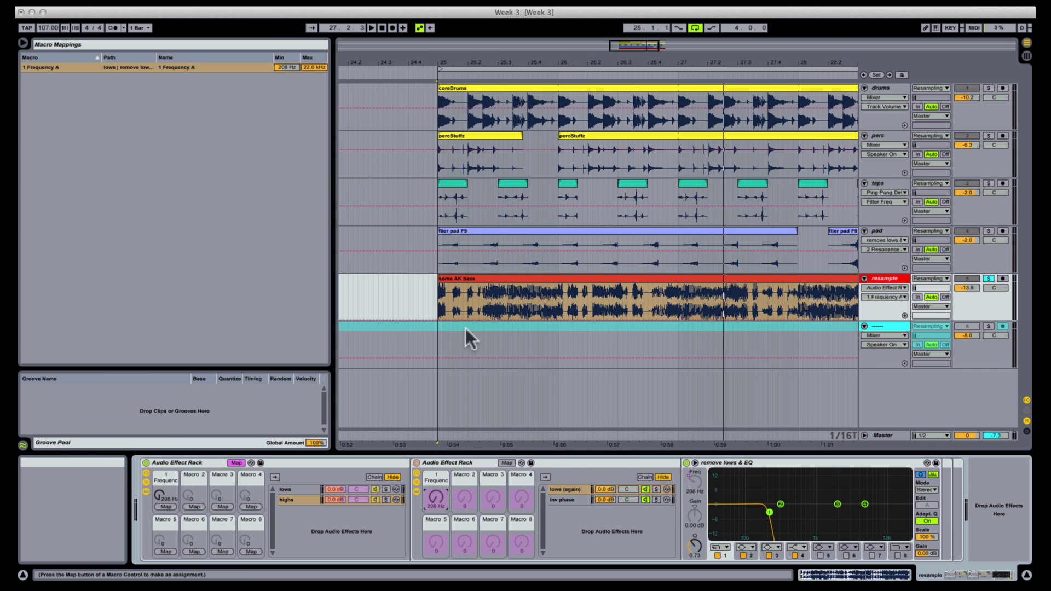
Set the lows frequency mapping's maximum to 450 Hz, edit the highs mapping's maximum as well, and finish macro mapping.
click(307, 66)
text(450)
click(314, 75)
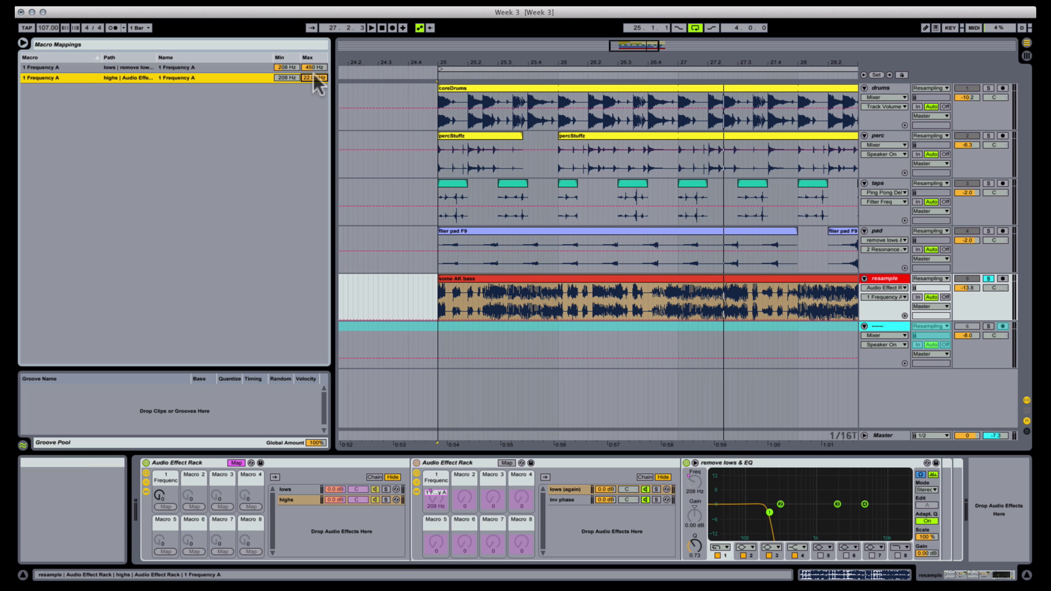
click(237, 463)
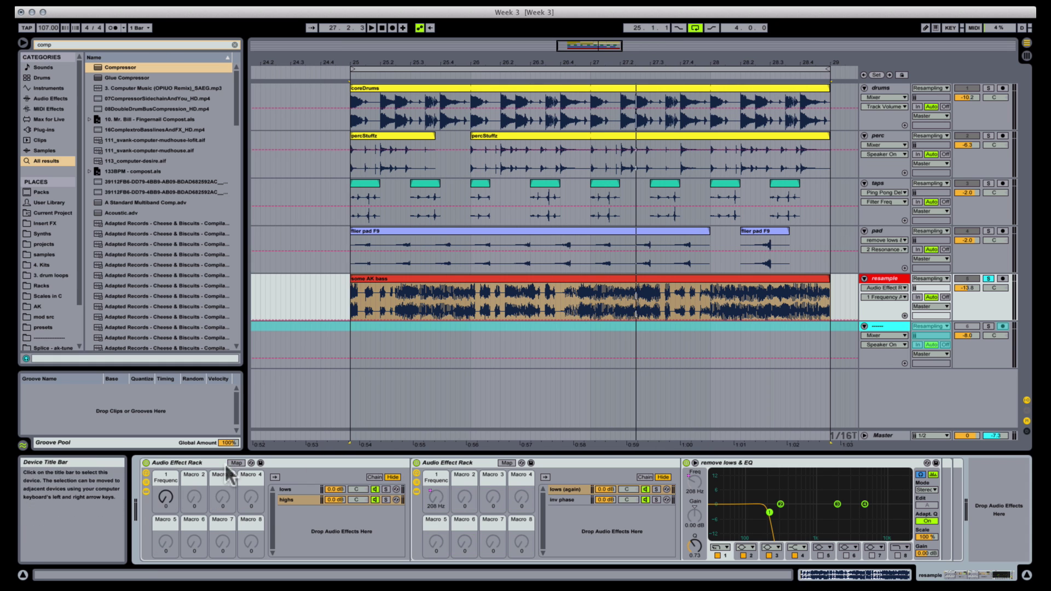
Play the loop, turn the outer rack's frequency macro and show the lows chain to check its EQ Eight.
key(space)
drag(165, 496, 163, 530)
click(301, 489)
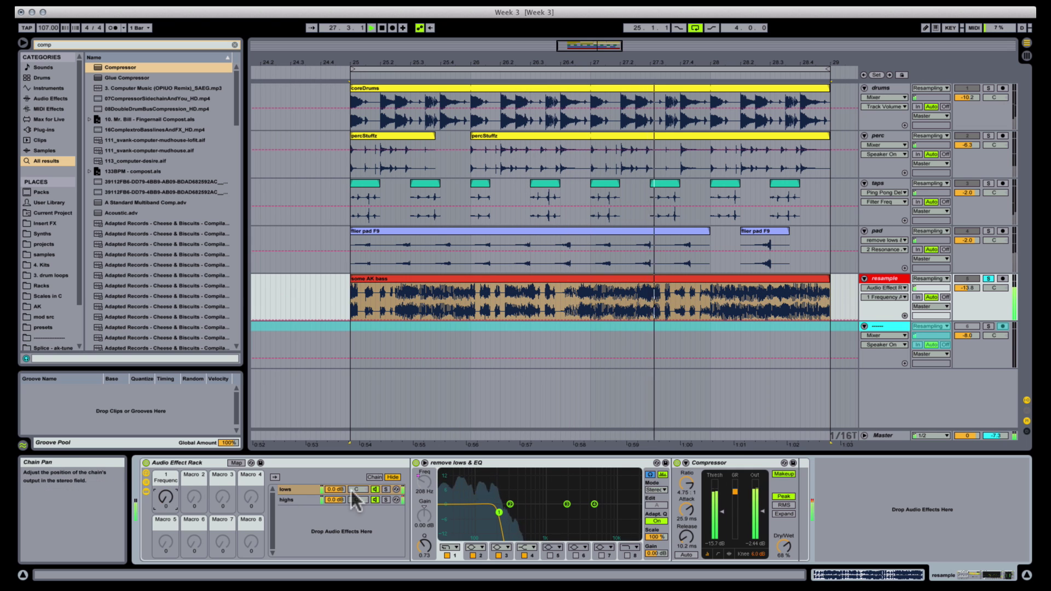
Rename the outer rack's Macro 1 as crossover.
click(164, 476)
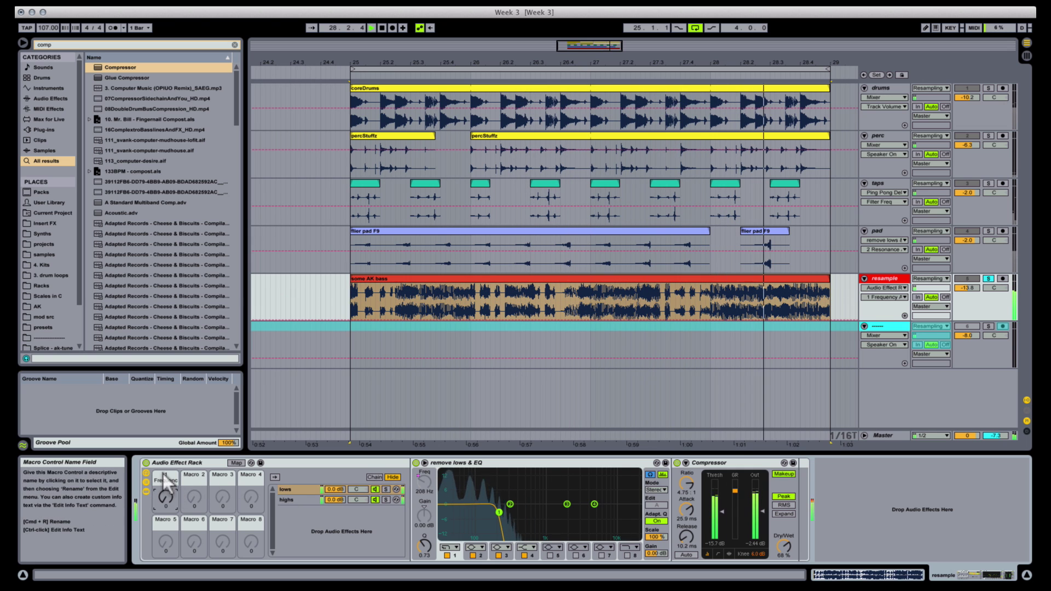
text(crosso)
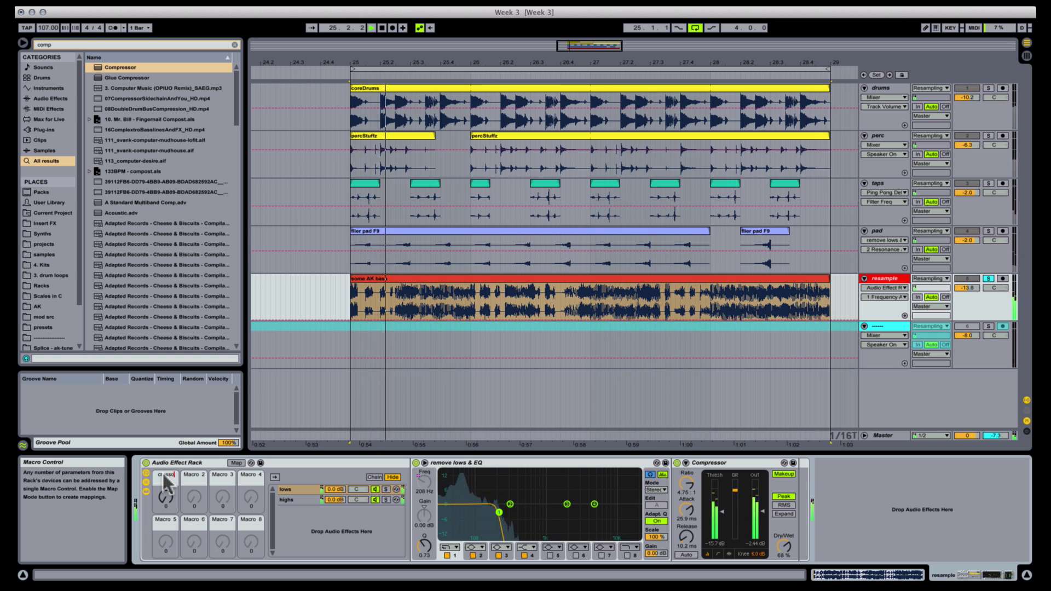
text(ve)
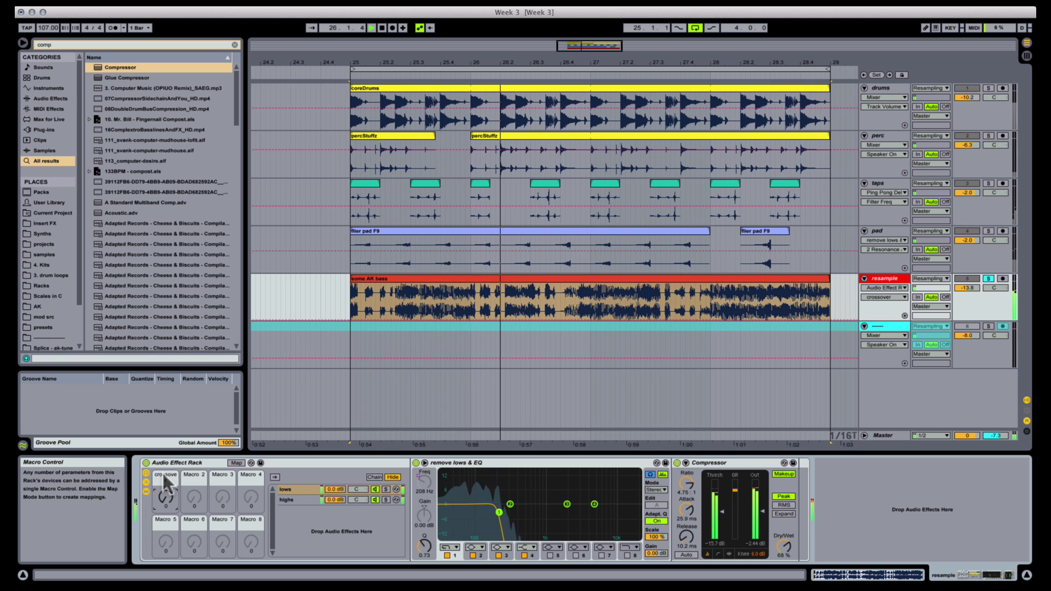
text(r)
Add a Chorus and a Flanger after the nested rack in the highs chain.
click(359, 499)
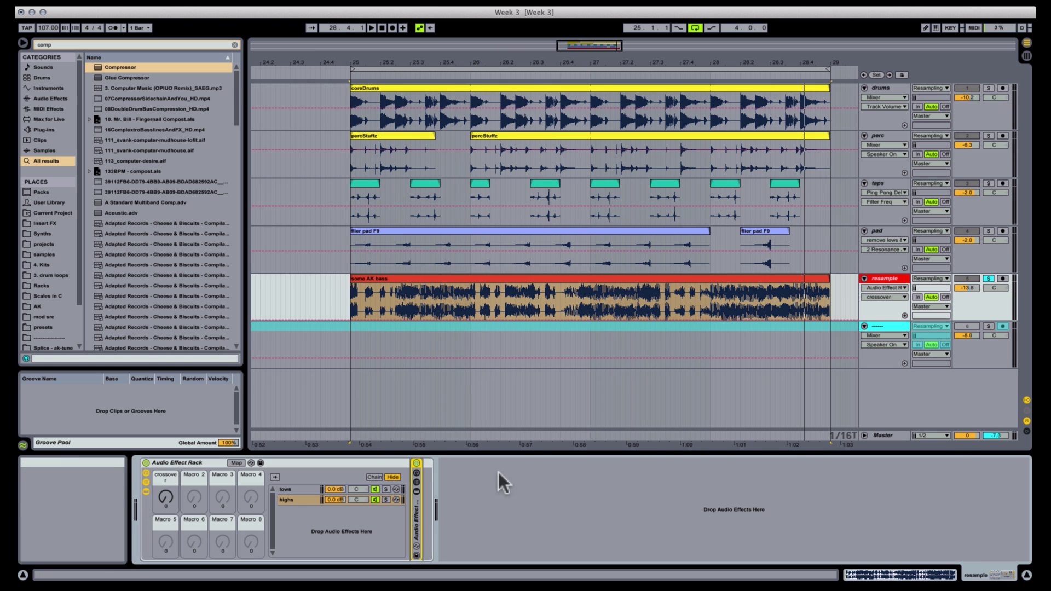
key(super+f)
text(flanger)
double_click(116, 141)
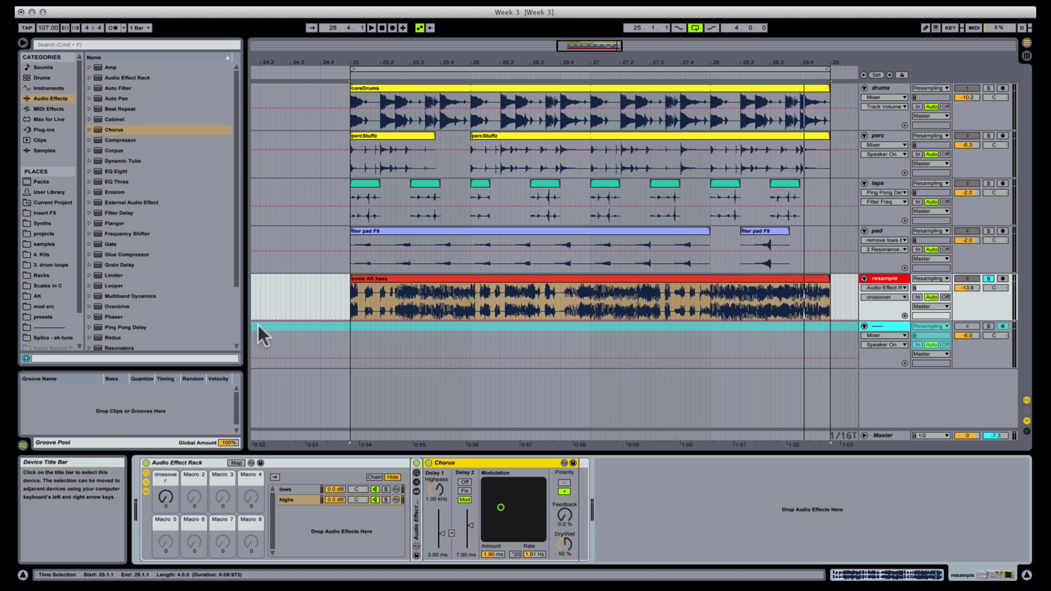
key(Down)
key(Return)
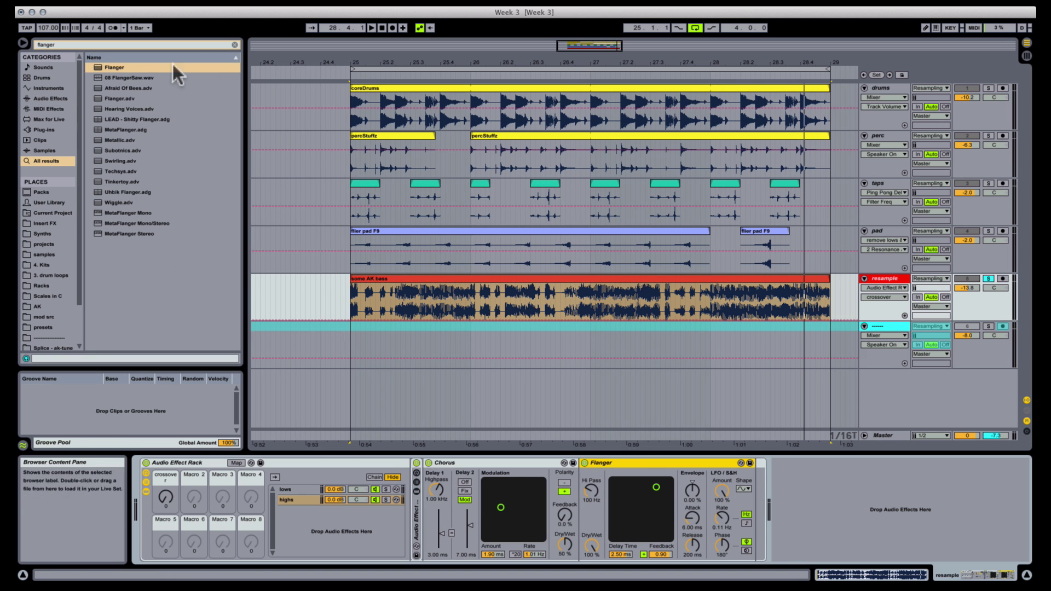
Add Erosion and Filter Delay audio effects after the Flanger in the highs chain.
key(super+f)
click(50, 99)
double_click(115, 192)
drag(119, 213, 775, 477)
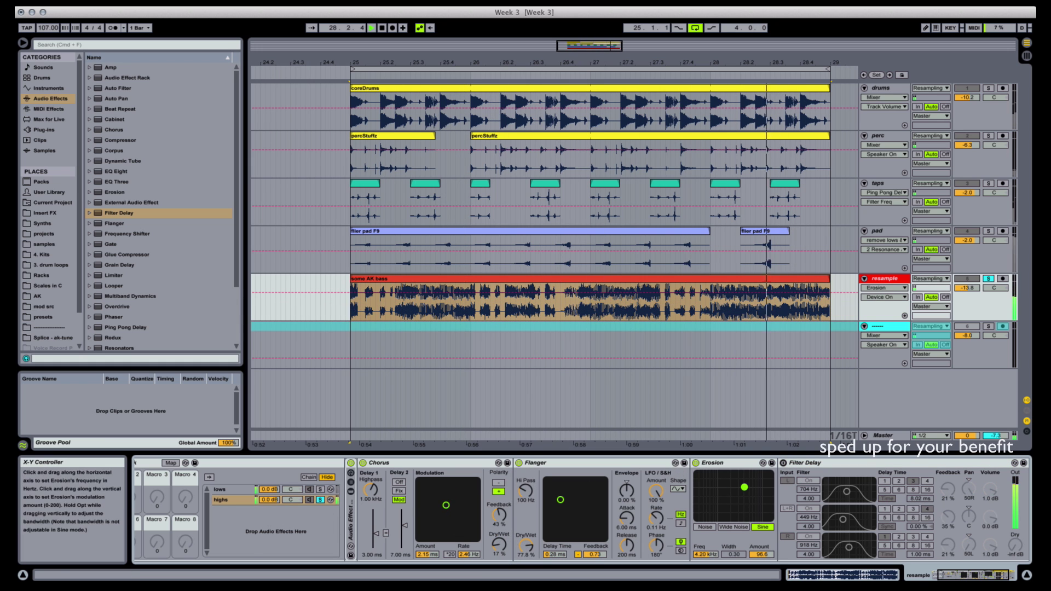
Add a Limiter after the lows Compressor, set gain 2.70 dB and manual release 0.61 ms with the lows soloed, and clear the solo.
click(285, 489)
click(137, 44)
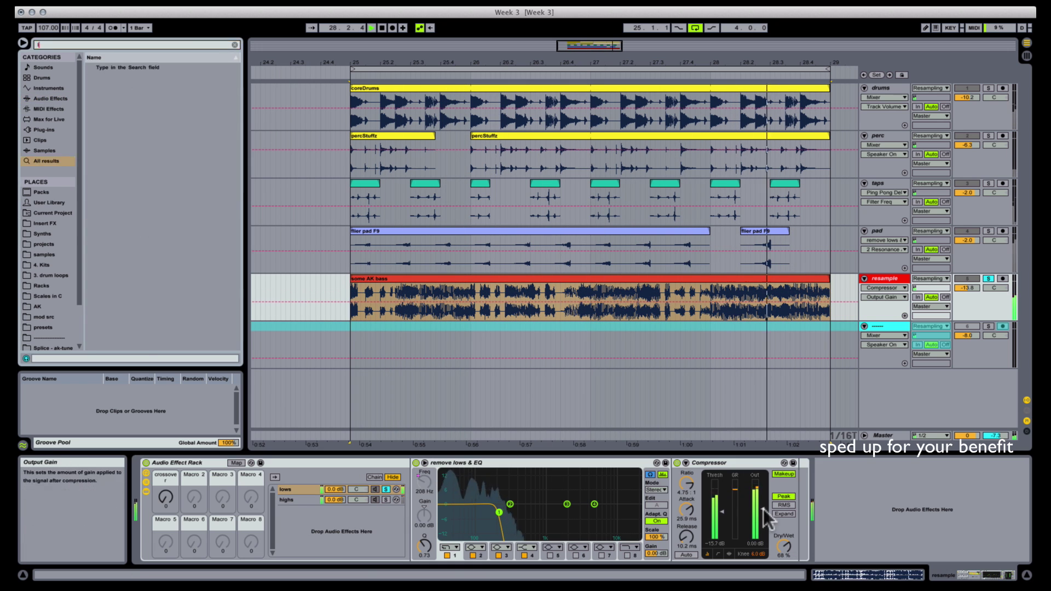
text(lim)
drag(114, 68, 843, 510)
click(386, 489)
click(833, 554)
click(386, 489)
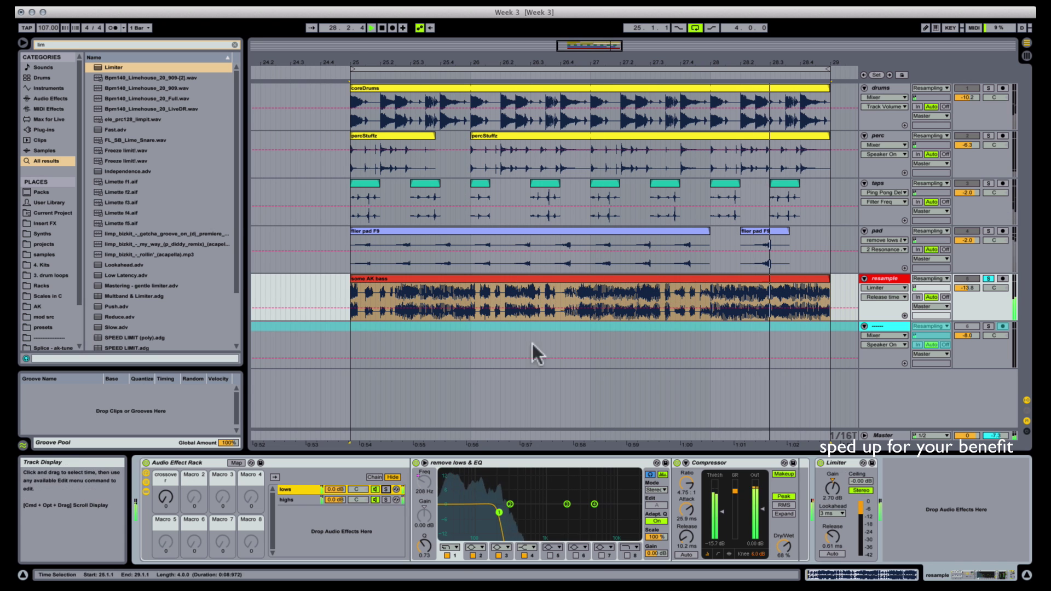
Record crossover macro automation over the some AK bass clip from bar 25 to 29 and play the loop with all tracks on.
click(531, 301)
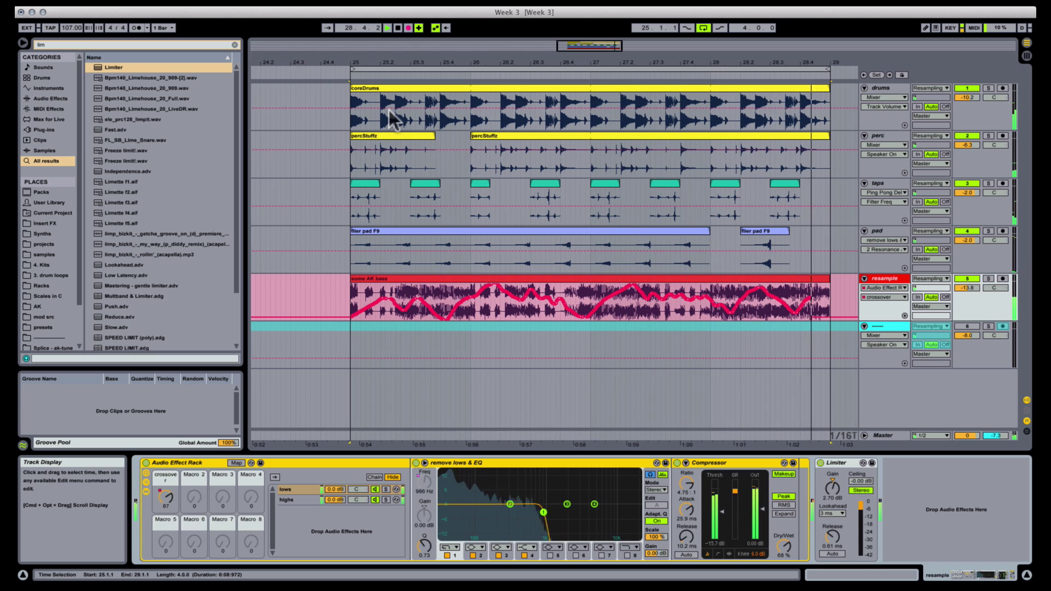
key(space)
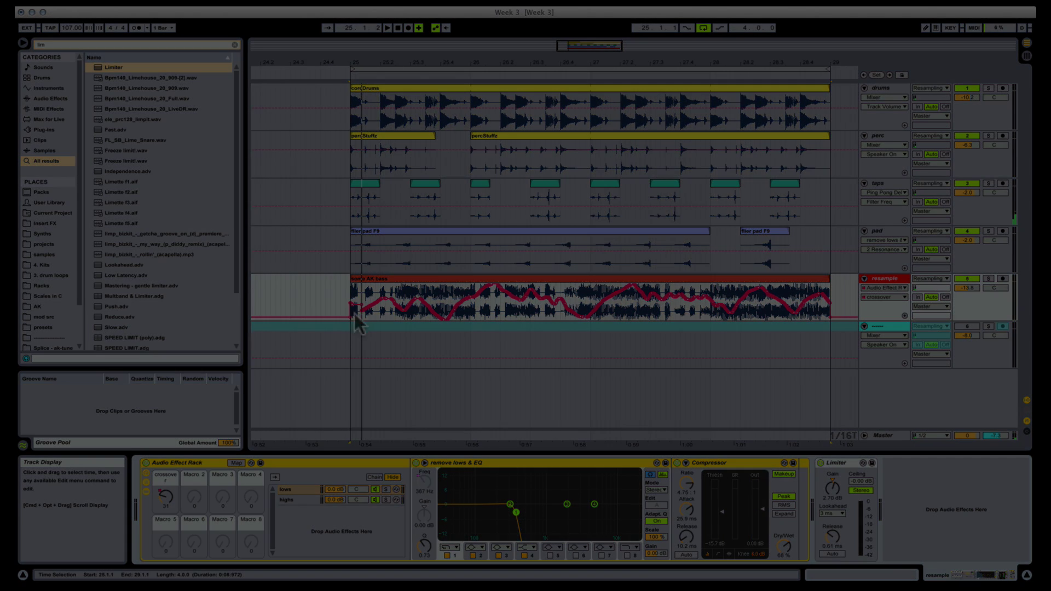